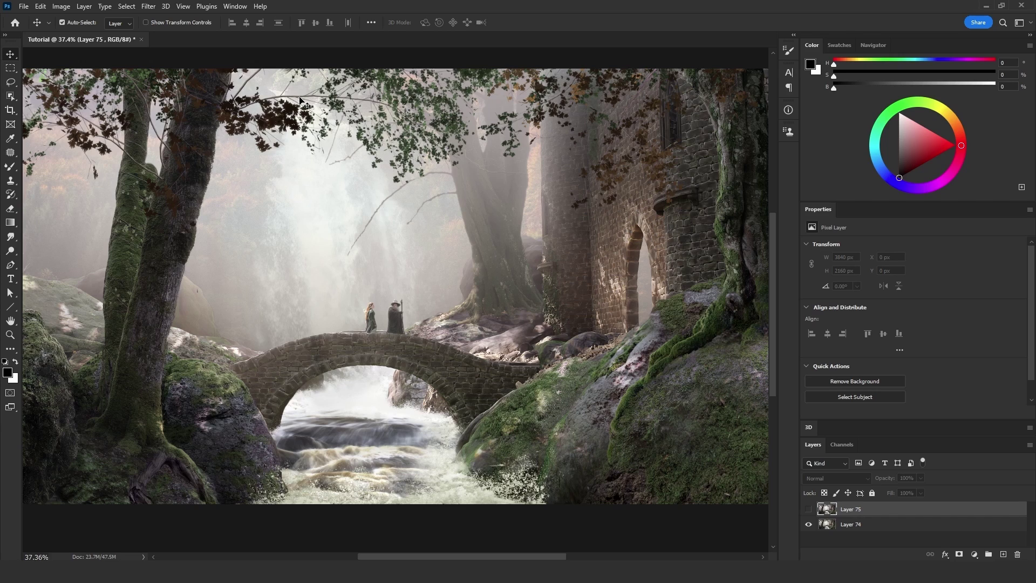
Add a new layer above Layer 74 and open the Tree render filter on it, placing its dialog over the bridge scene.
left_click(148, 7)
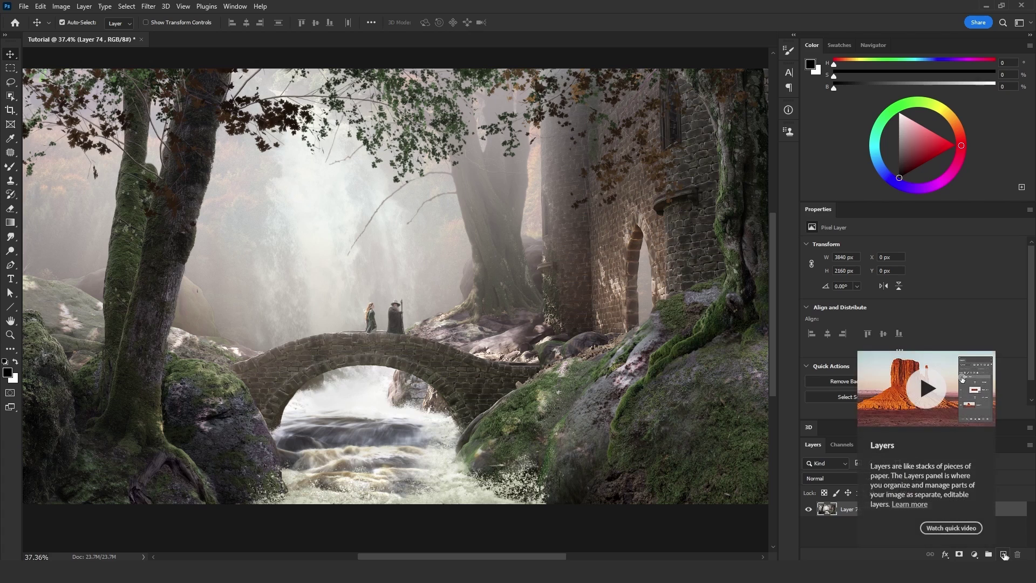
left_click(1004, 556)
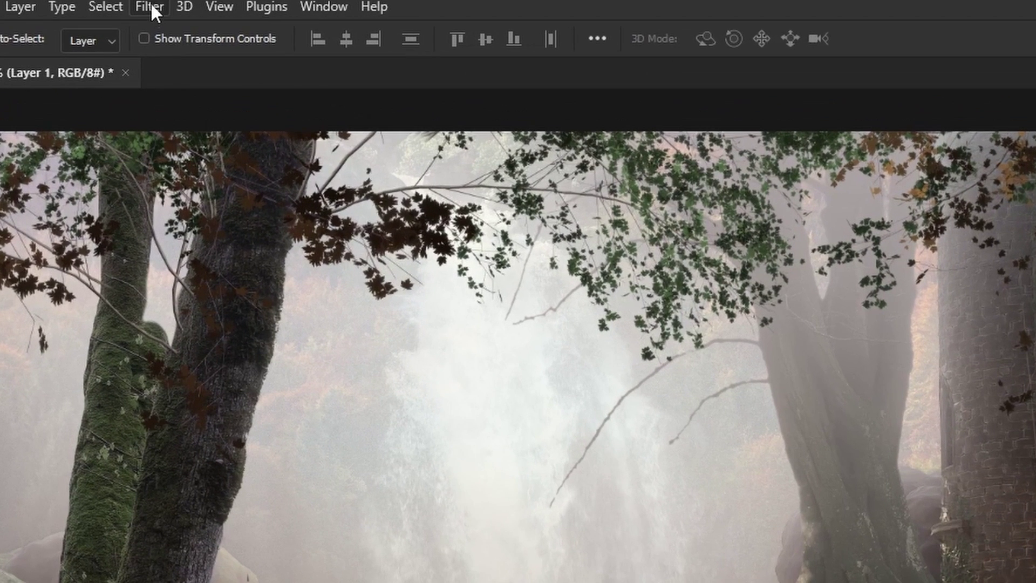
left_click(151, 4)
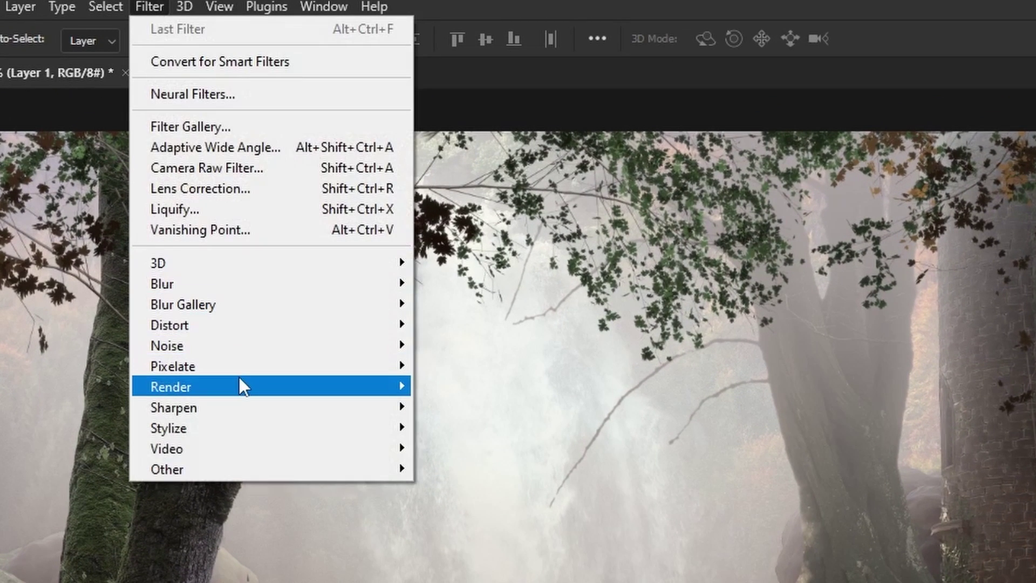
mouse_move(241, 378)
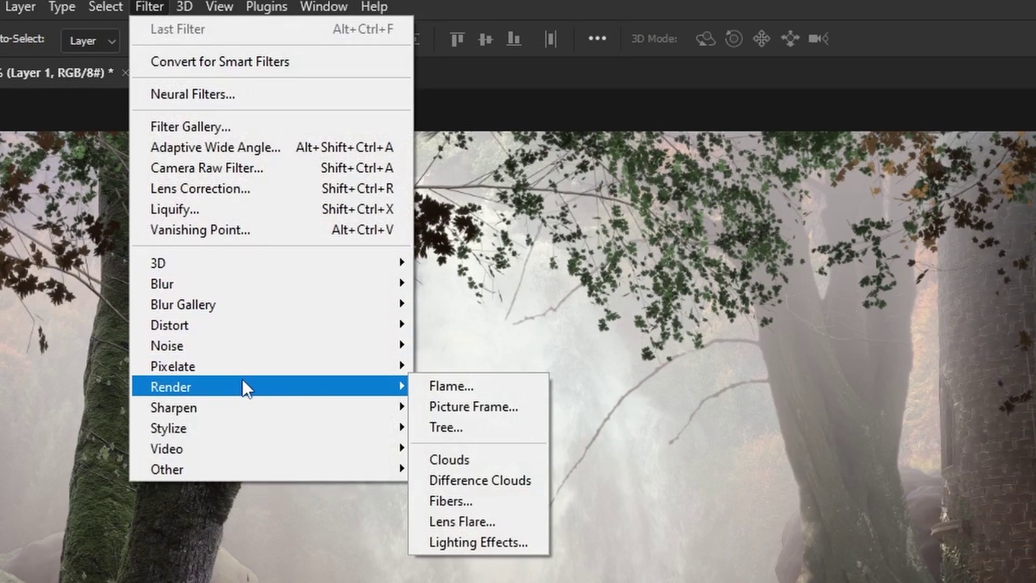
left_click(496, 426)
left_click_drag(712, 248, 651, 280)
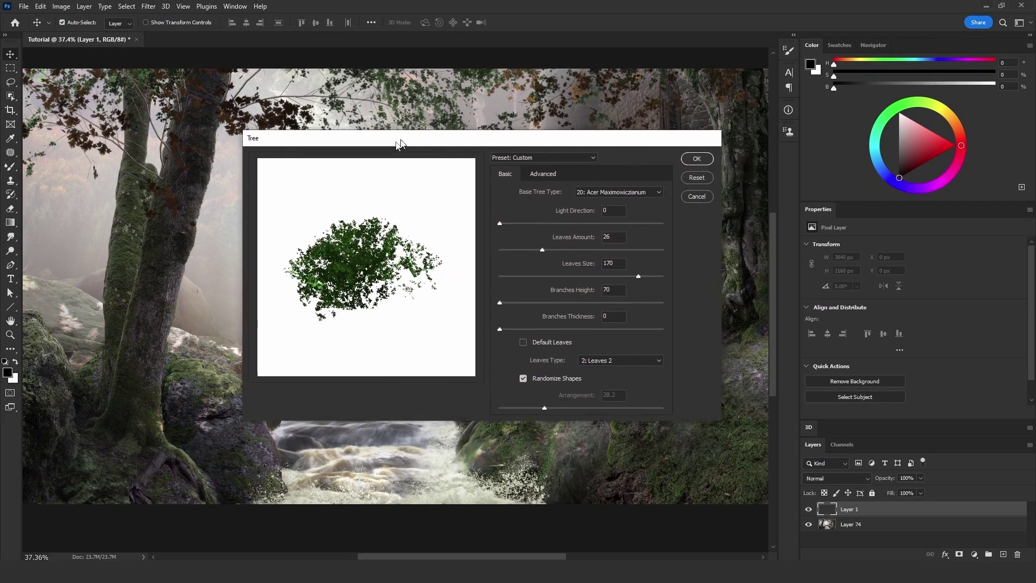
left_click_drag(400, 144, 380, 182)
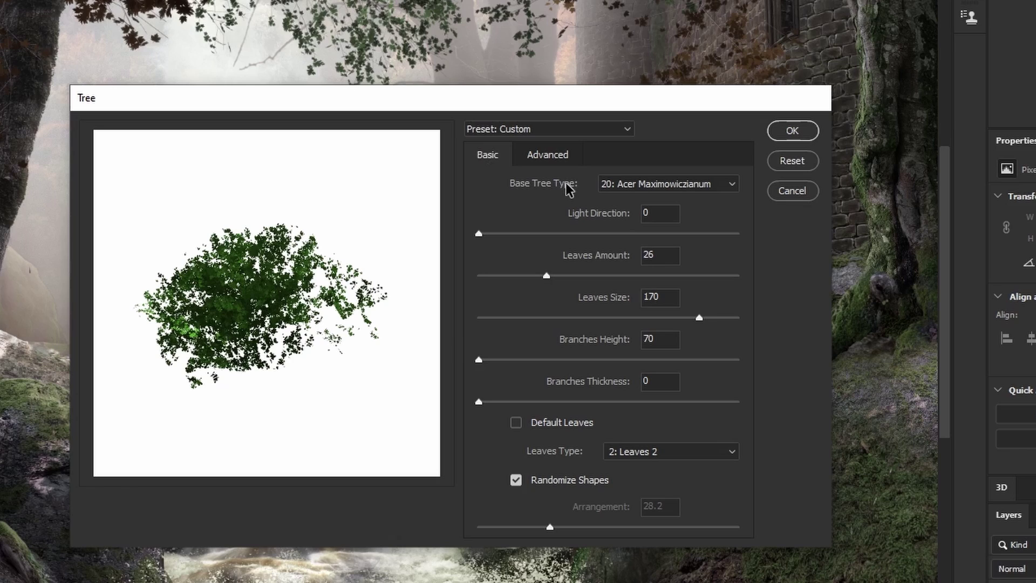
Browse the available base tree types and keep 20: Acer Maximowiczianum.
left_click(803, 163)
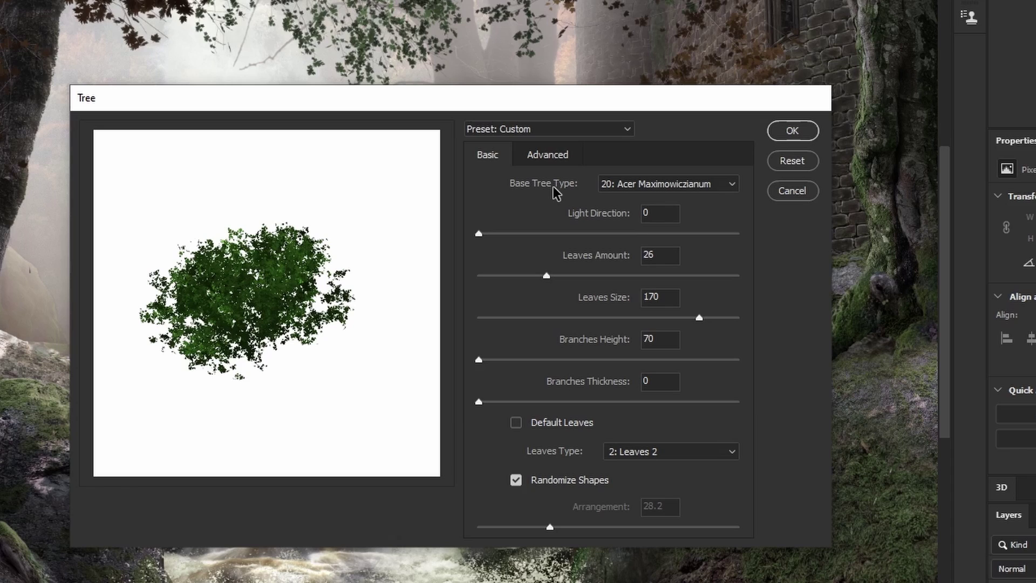
left_click(644, 182)
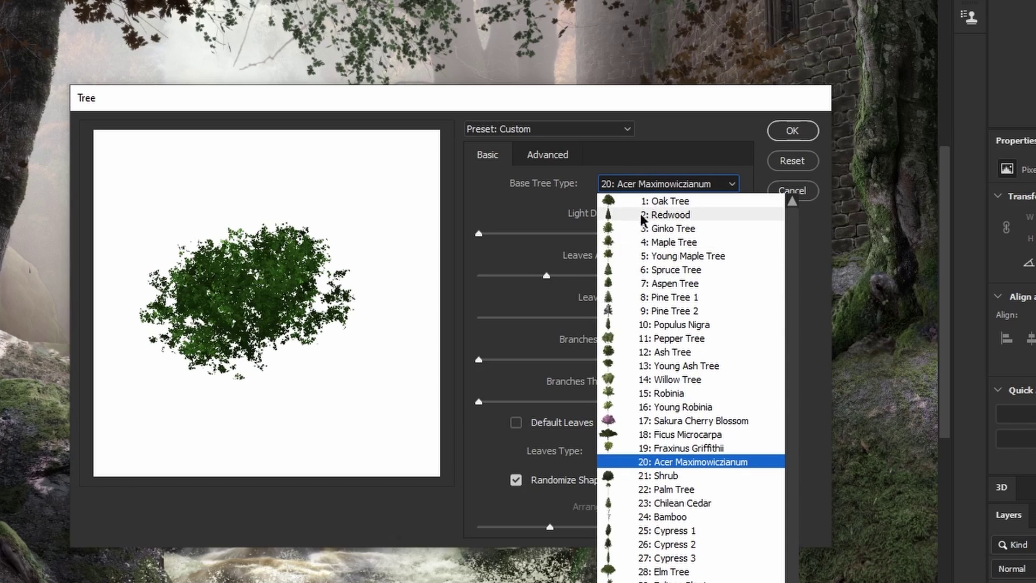
left_click(273, 311)
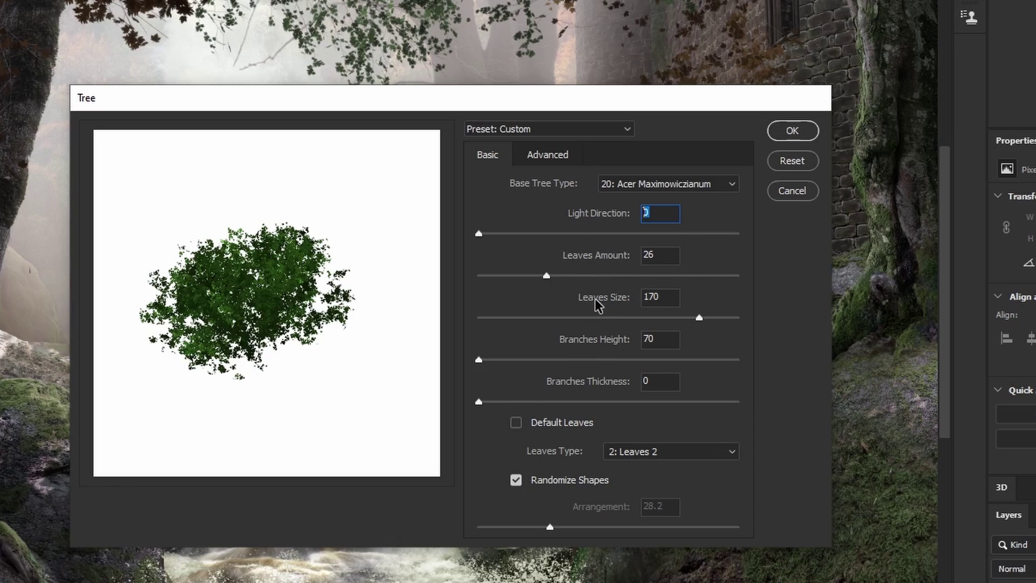
left_click(572, 247)
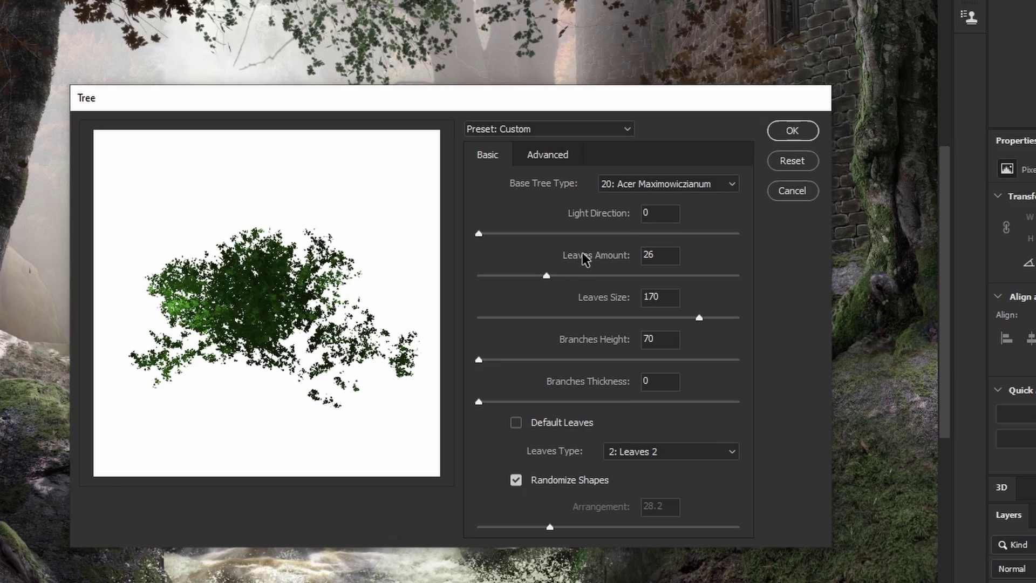
Try different leaf densities and sizes for the tree, settling on a leaves amount of 33 and a leaves size of 170.
mouse_move(574, 276)
left_mouse_down()
mouse_move(689, 276)
mouse_move(578, 276)
left_mouse_up()
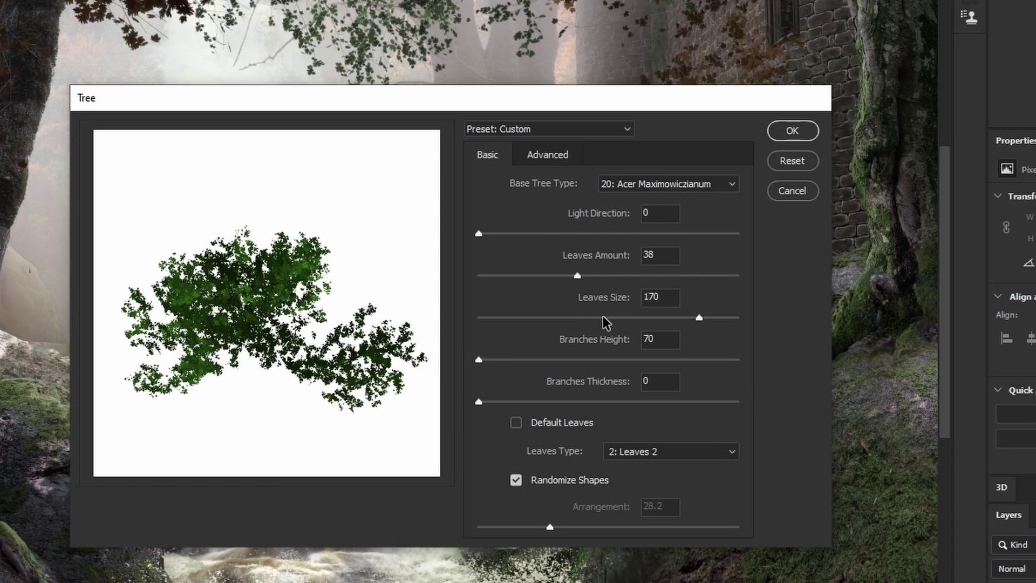
left_click_drag(572, 317, 670, 316)
left_click_drag(577, 276, 569, 275)
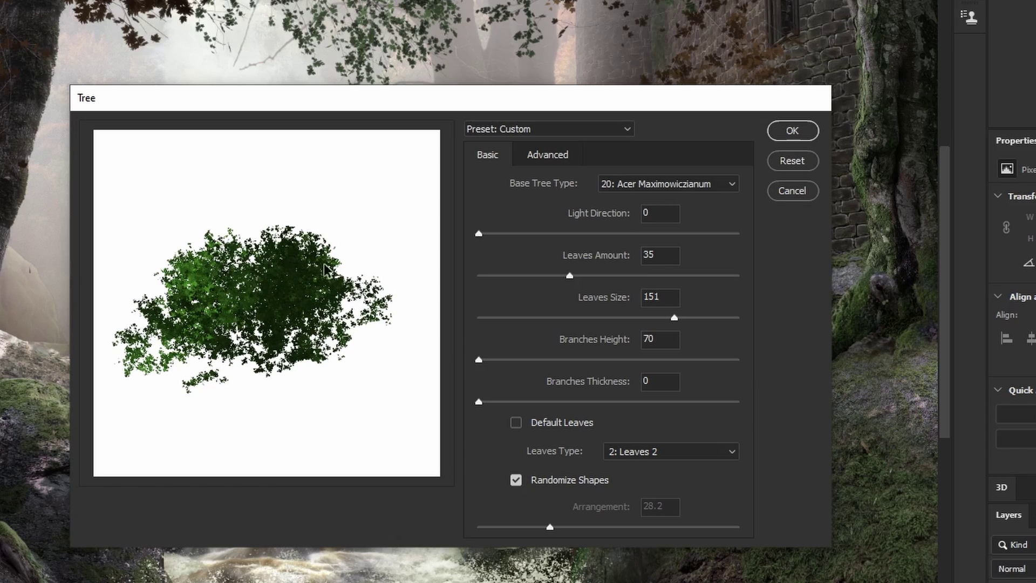
left_click(548, 275)
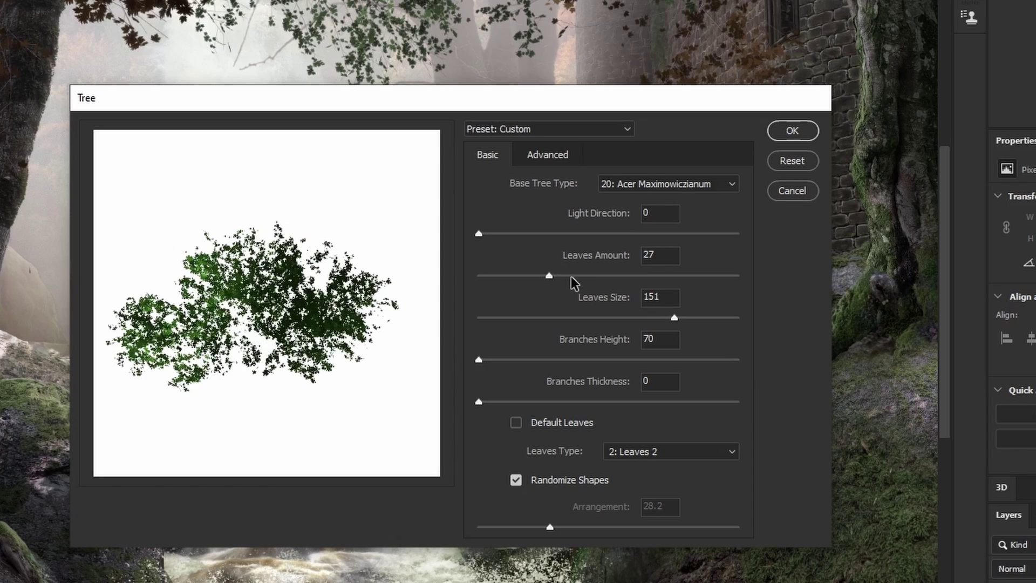
left_click_drag(560, 274, 569, 274)
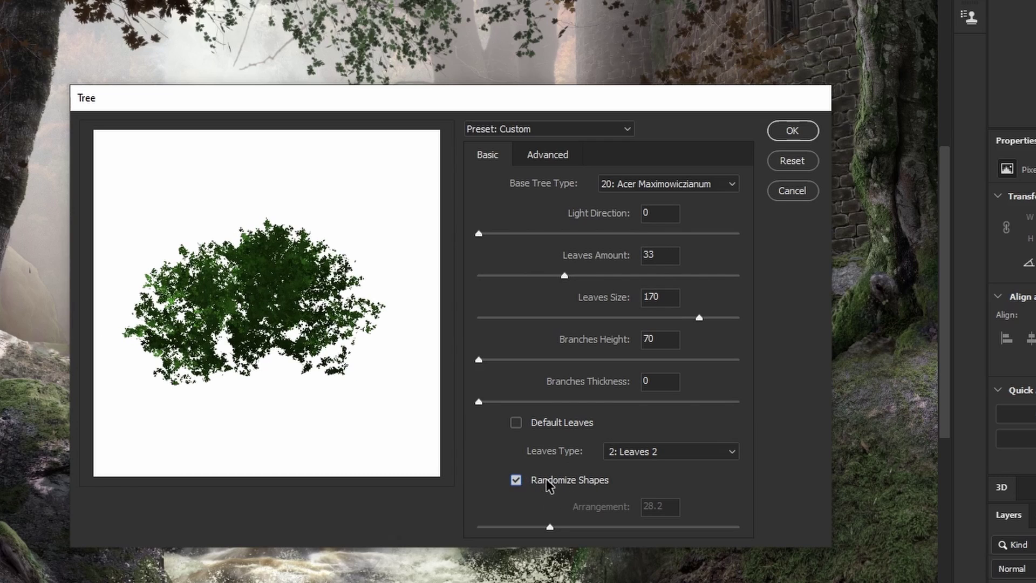
Toggle Randomize Shapes repeatedly to generate new foliage arrangements, leaving the option enabled.
left_click(515, 480)
left_click(516, 480)
left_click(515, 481)
left_click(515, 480)
left_click(516, 480)
left_click(516, 480)
left_click(516, 480)
left_click(516, 480)
left_click(516, 480)
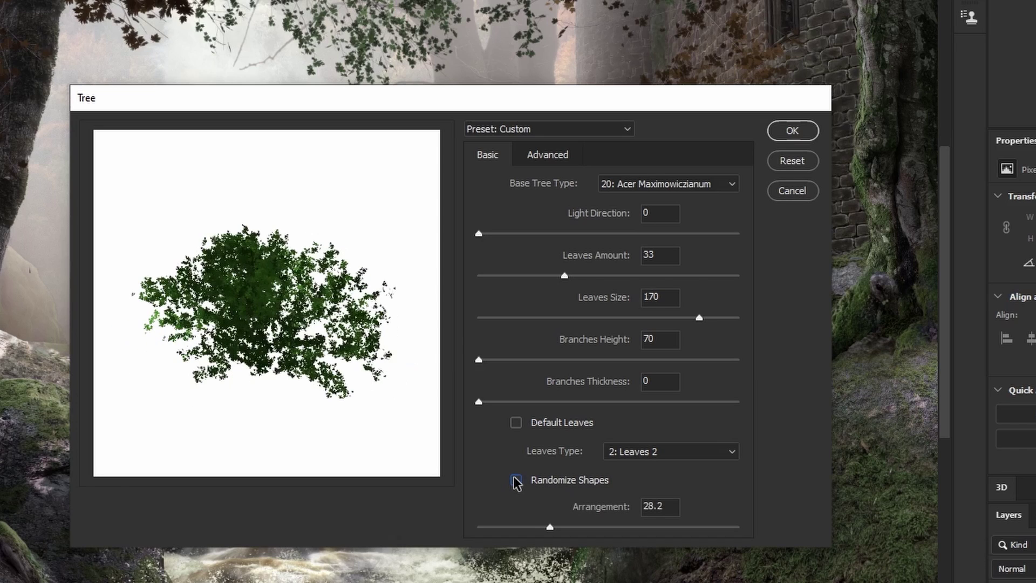
left_click(517, 480)
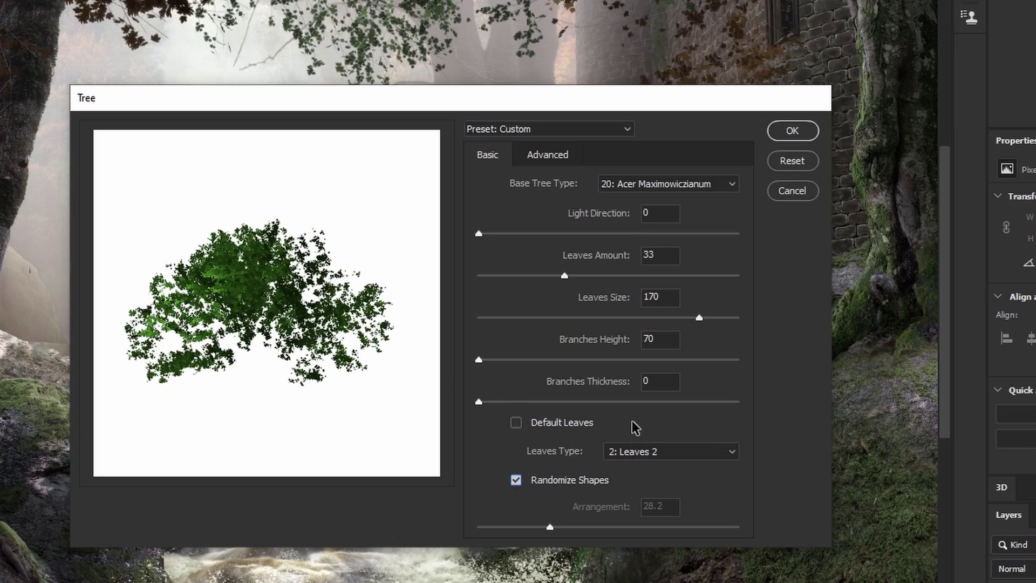
Keep 2: Leaves 2 as the leaves type and apply the Tree filter to the new layer.
left_click(616, 454)
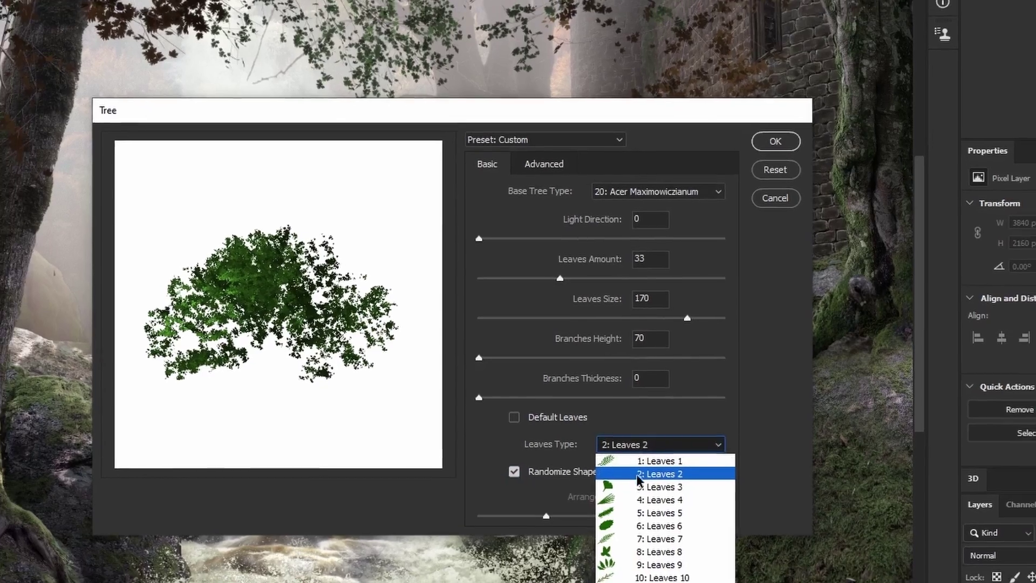
left_click(639, 479)
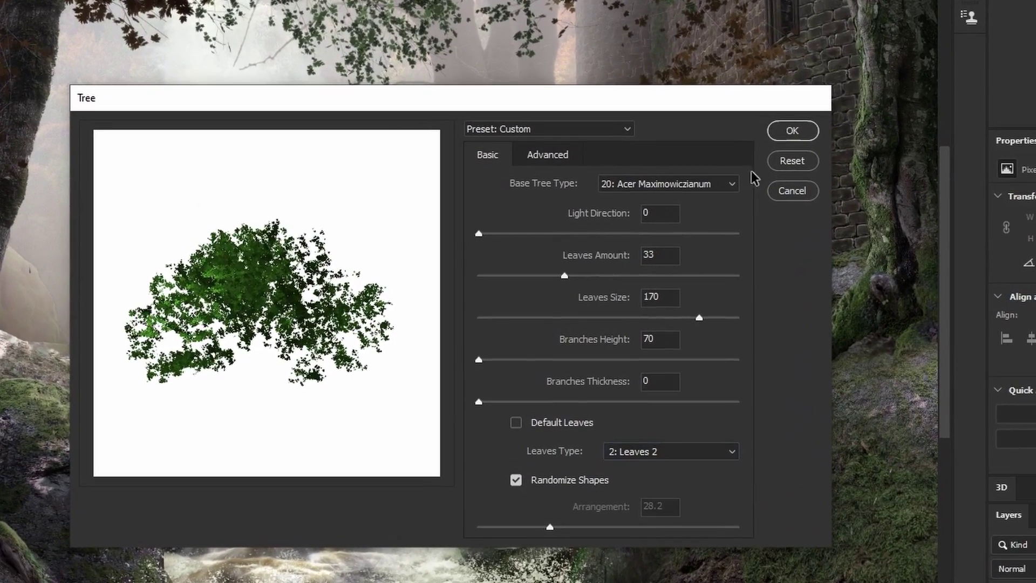
left_click(792, 130)
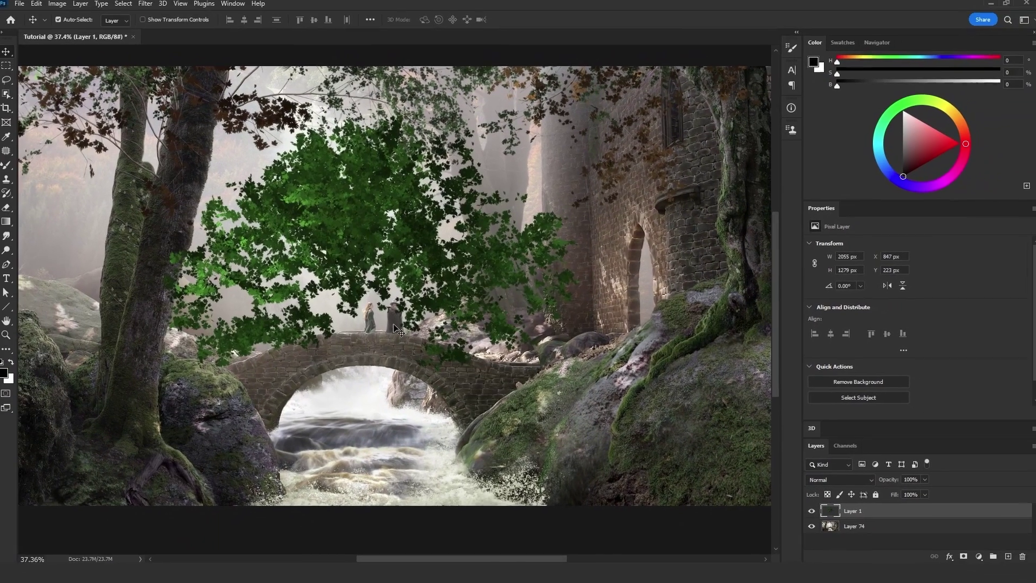
Flip the rendered leaves horizontally and move them over the mossy rocks beside the bridge and below the castle.
left_click_drag(267, 153, 287, 191)
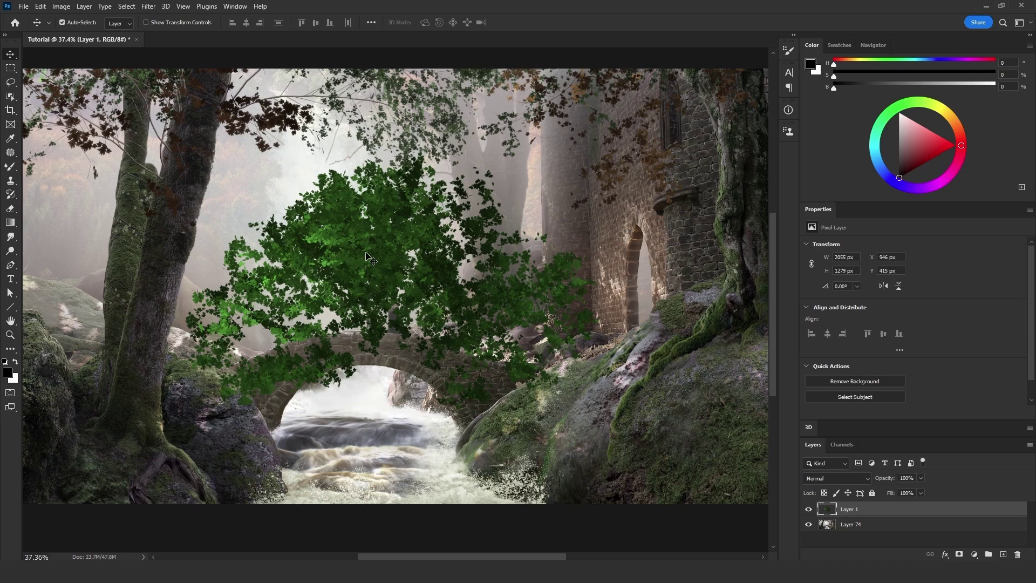
left_click_drag(366, 254, 369, 227)
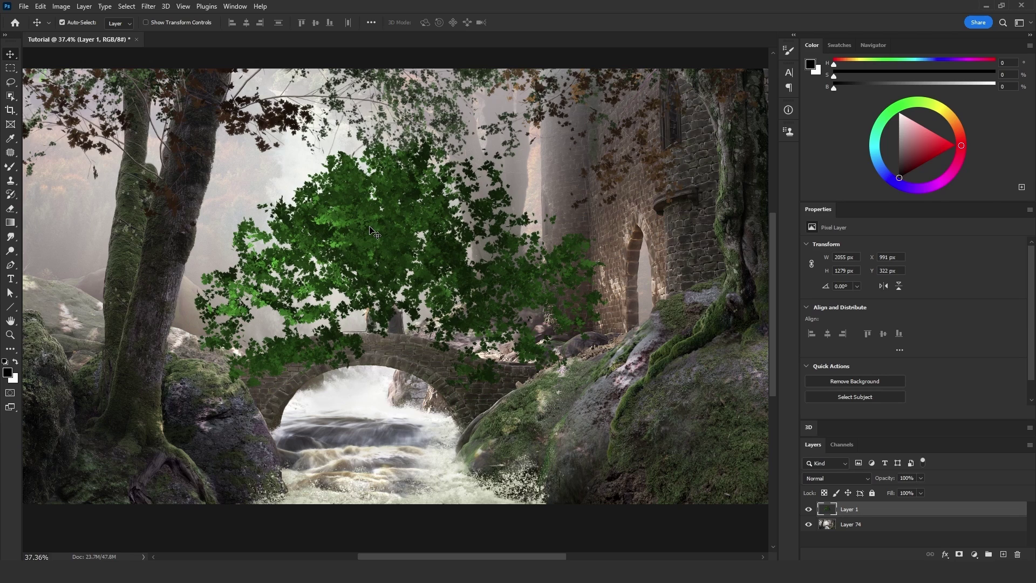
left_click_drag(371, 232, 402, 270)
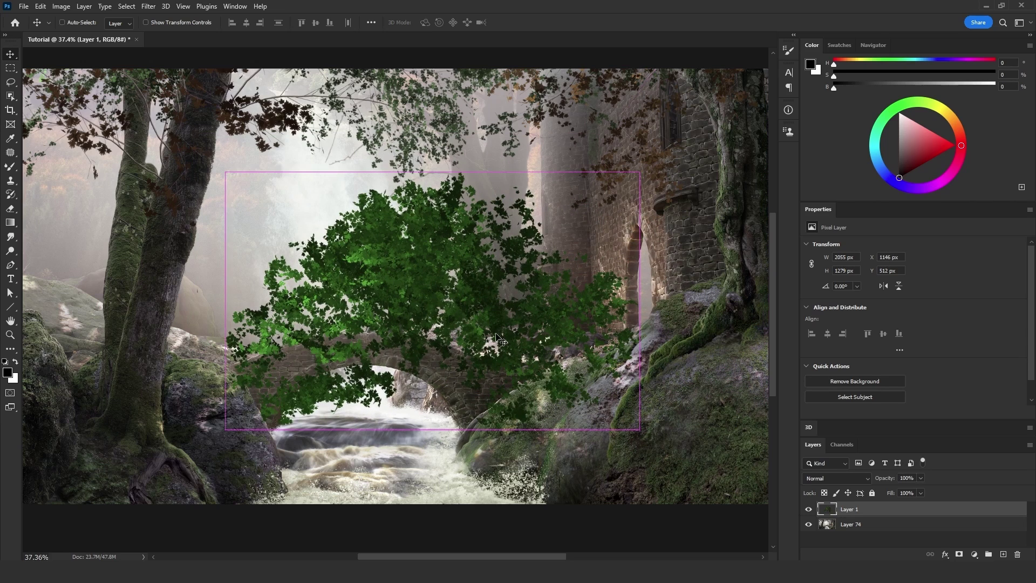
key("ctrl+t")
right_click(435, 284)
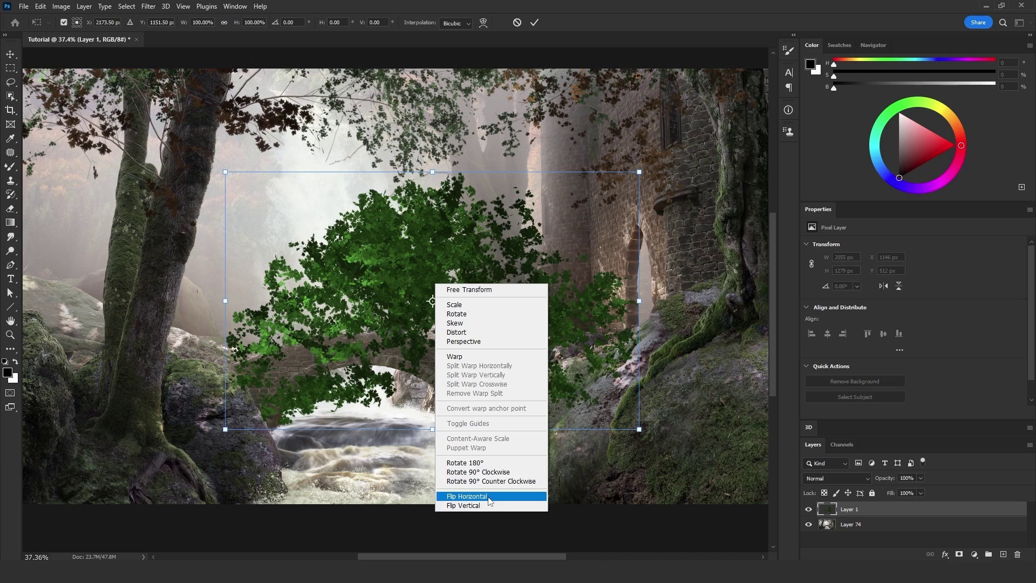
left_click(490, 497)
left_click_drag(530, 326, 680, 414)
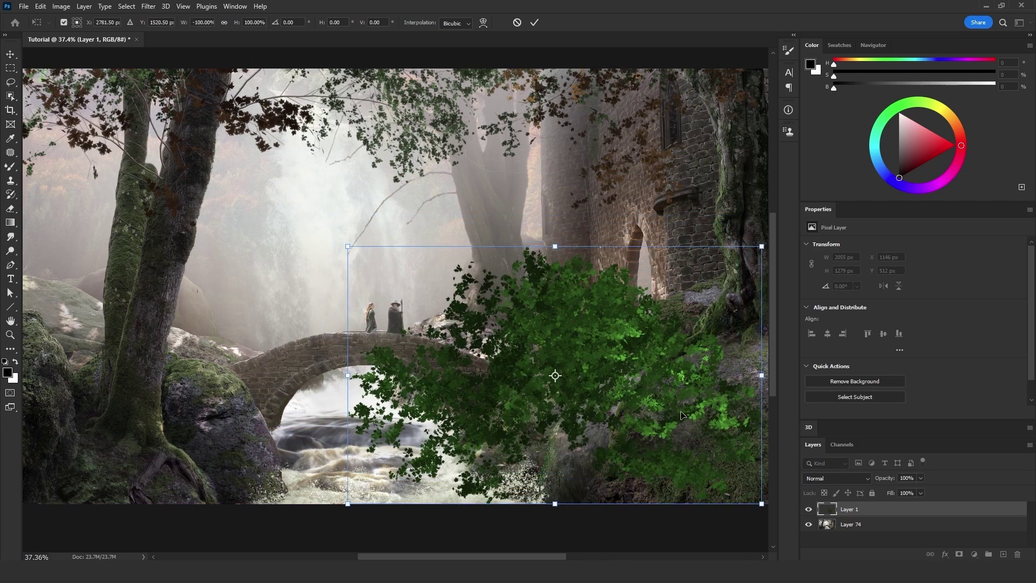
key("Return")
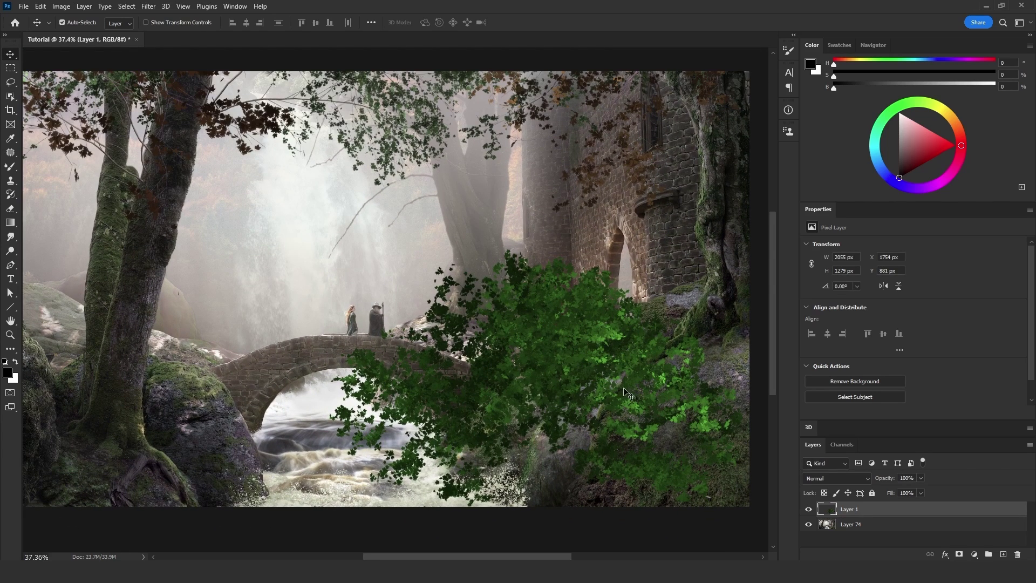
Rename the rendered foliage layer to "leaves".
double_click(851, 509)
type("Leaves")
key("Return")
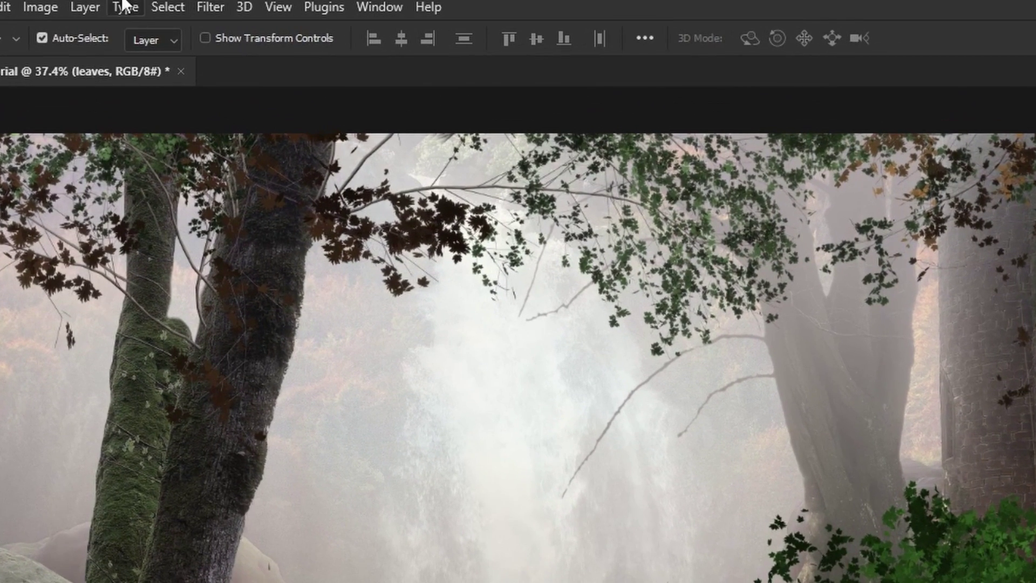
Add a layer mask from transparency to the leaves layer and view the mask on its own before returning to the image.
left_click(88, 8)
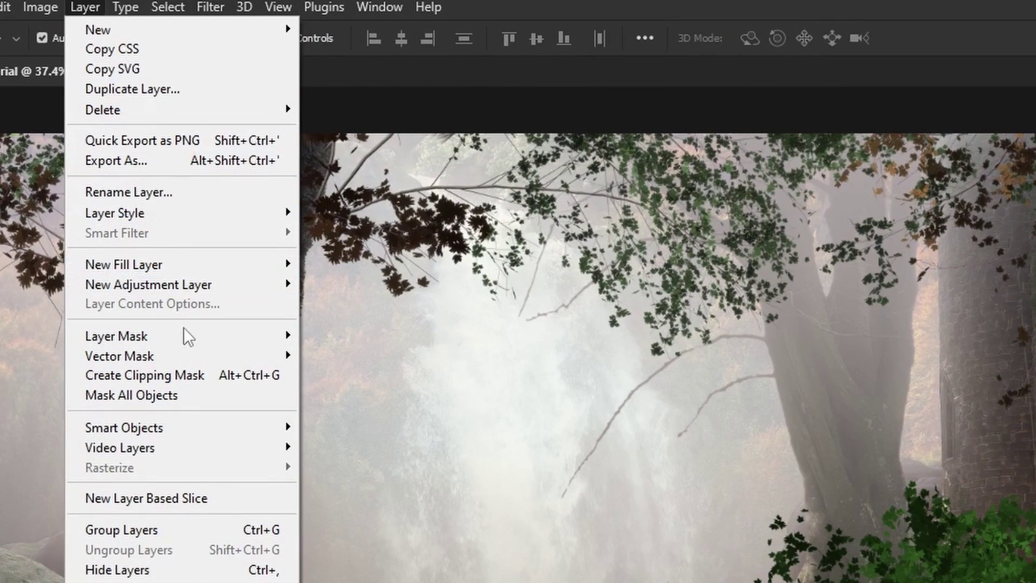
mouse_move(120, 337)
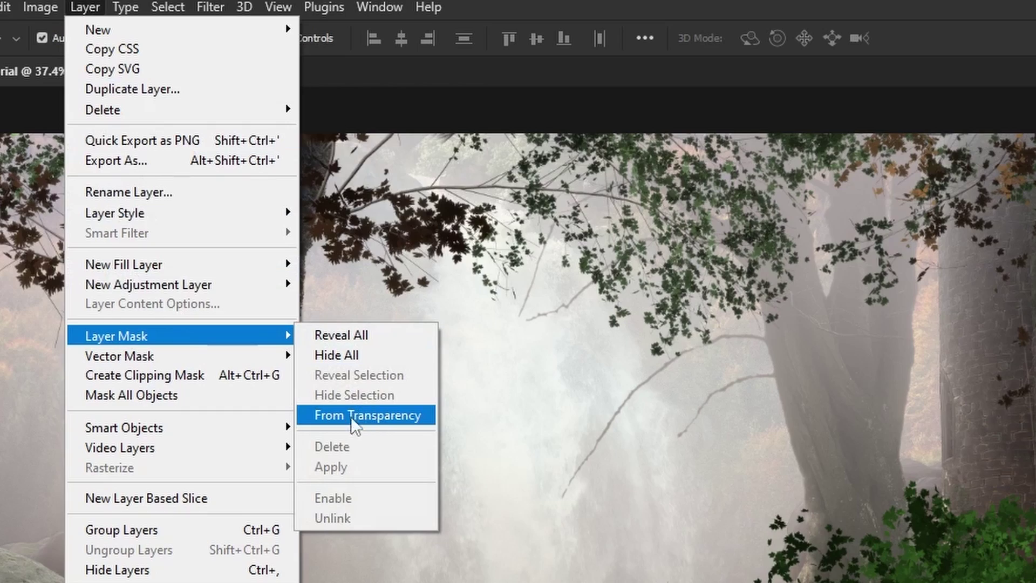
left_click(346, 409)
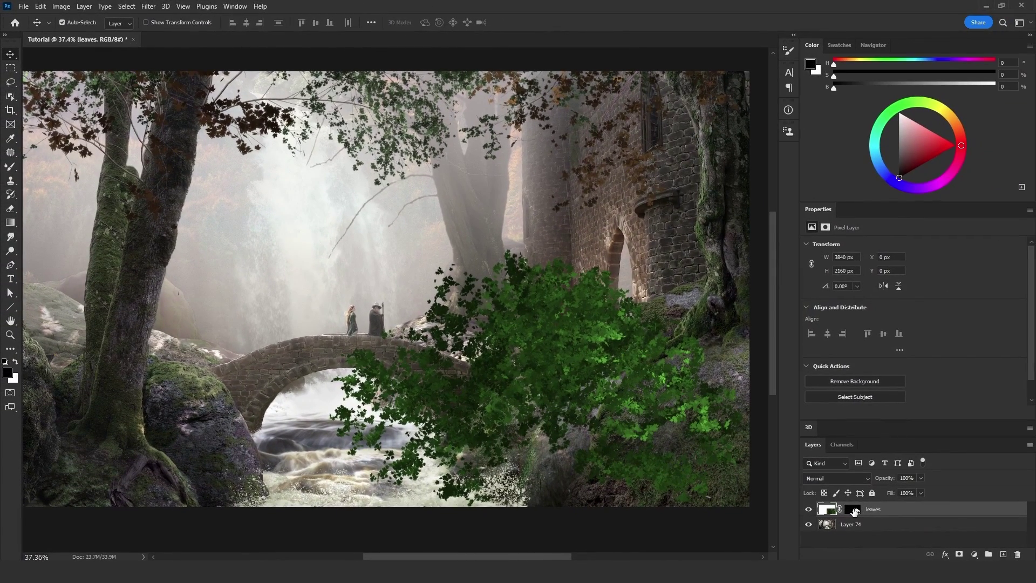
left_click(854, 511, "alt")
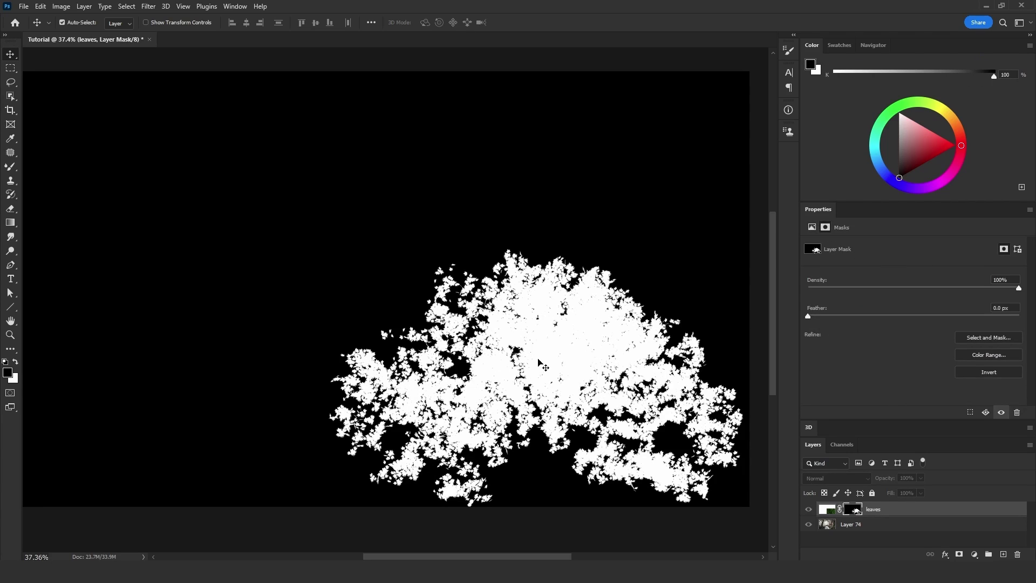
left_click(826, 508)
Add a Curves adjustment layer above the leaves and replace its mask with a copy of the leaves layer mask.
left_click(974, 554)
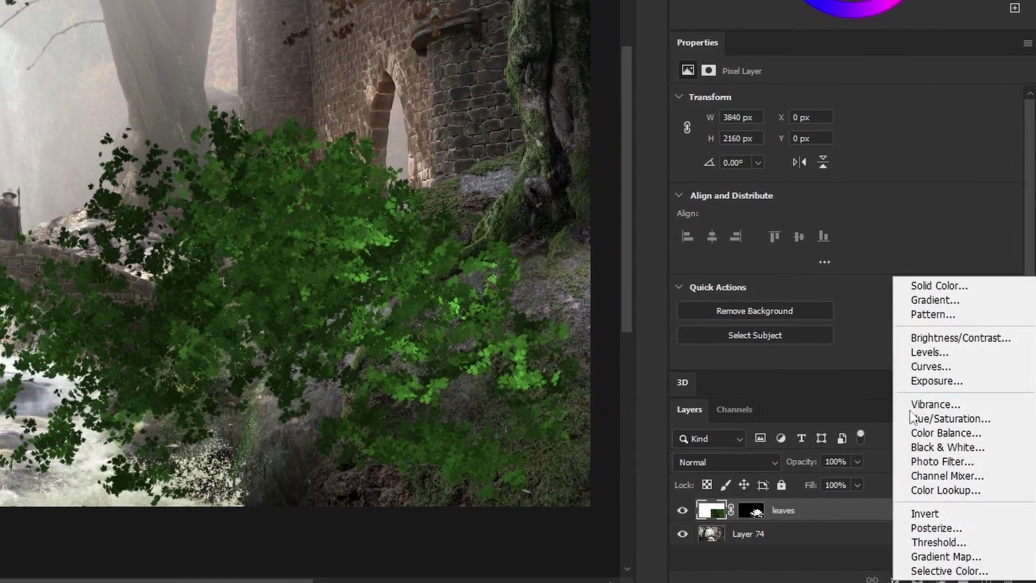
left_click(935, 357)
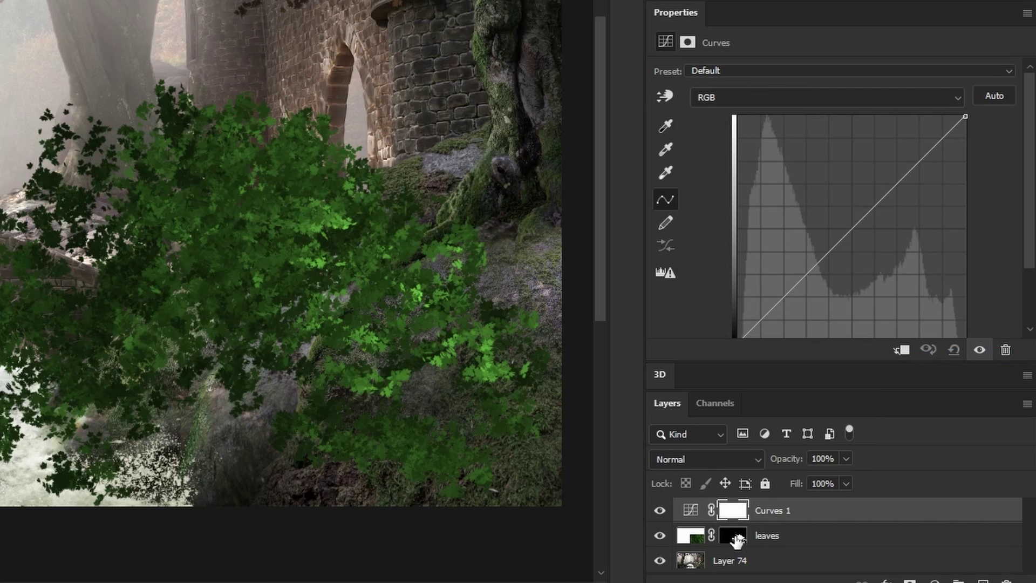
left_click_drag(737, 537, 740, 509)
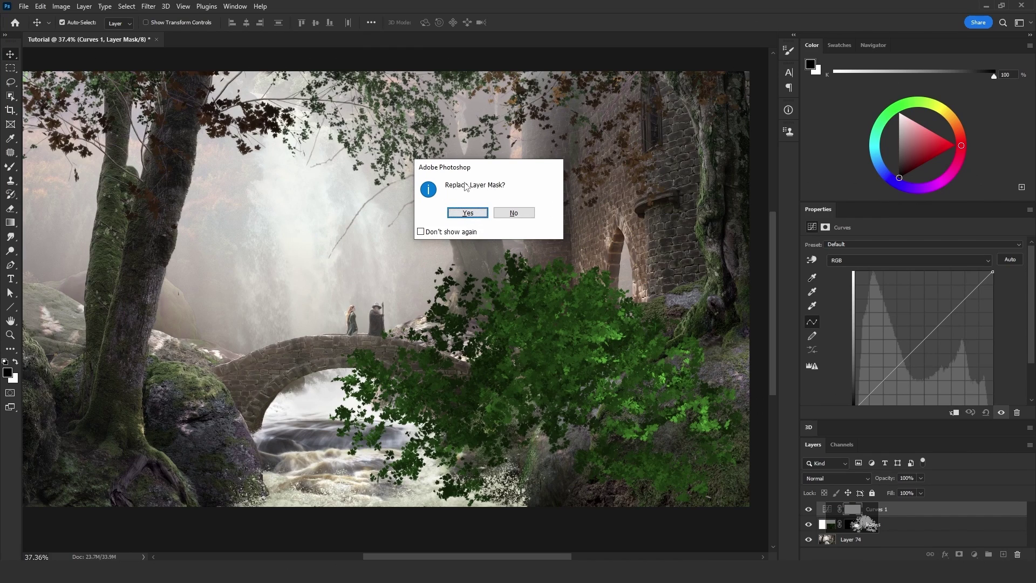
left_click(468, 213)
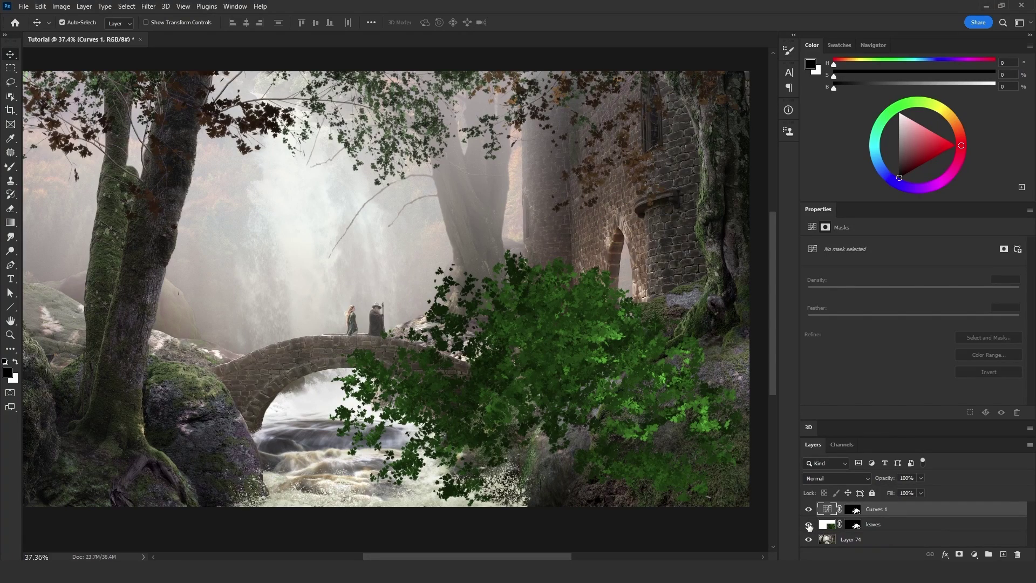
Hide the leaves layer and open the settings of the Curves 1 adjustment.
left_click(809, 526)
left_click(829, 509)
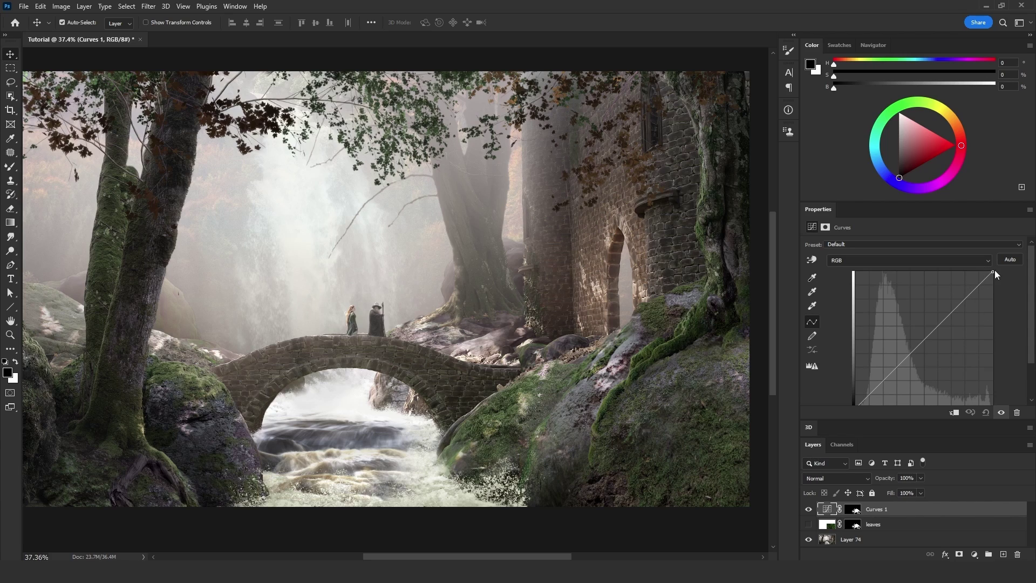
Brighten the leaf pattern by pulling in the Curves 1 white point, and feather its mask to 1.2 px.
left_click_drag(993, 271, 912, 271)
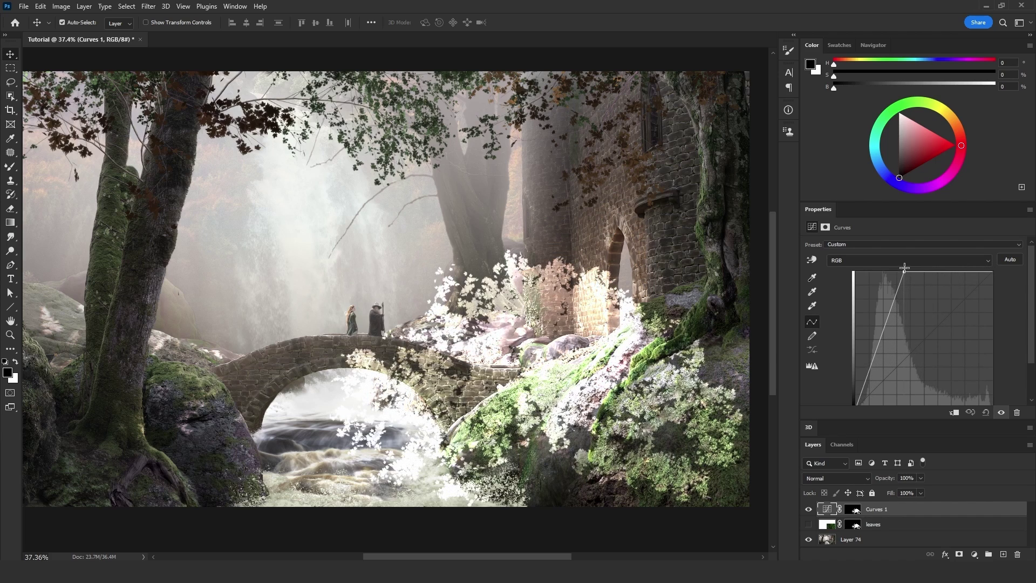
left_click(853, 510)
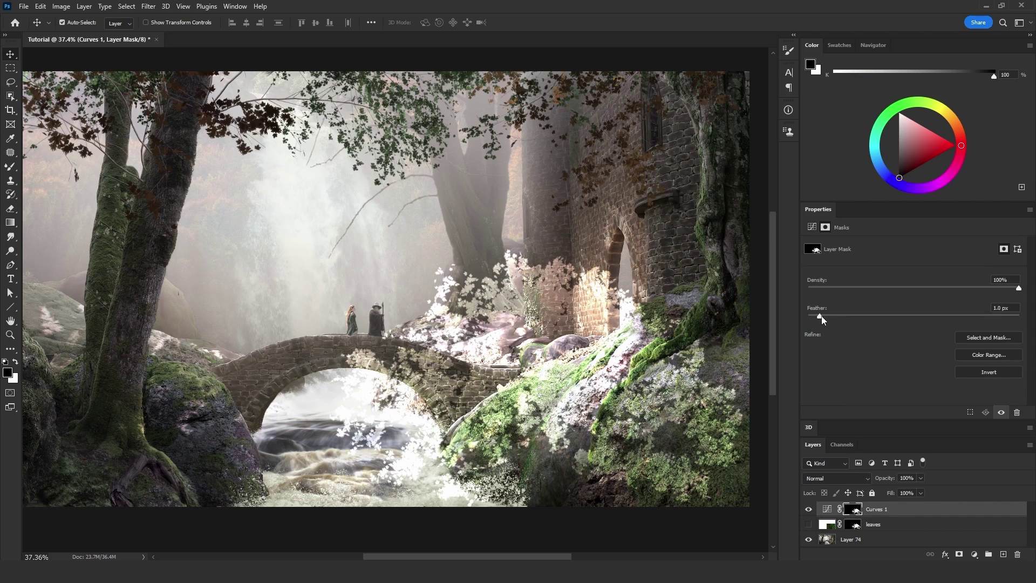
left_click_drag(827, 318, 825, 318)
Duplicate Curves 1, reset the copy's RGB white point and raise its Red channel curve near the highlights.
left_click(904, 510)
key("ctrl+j")
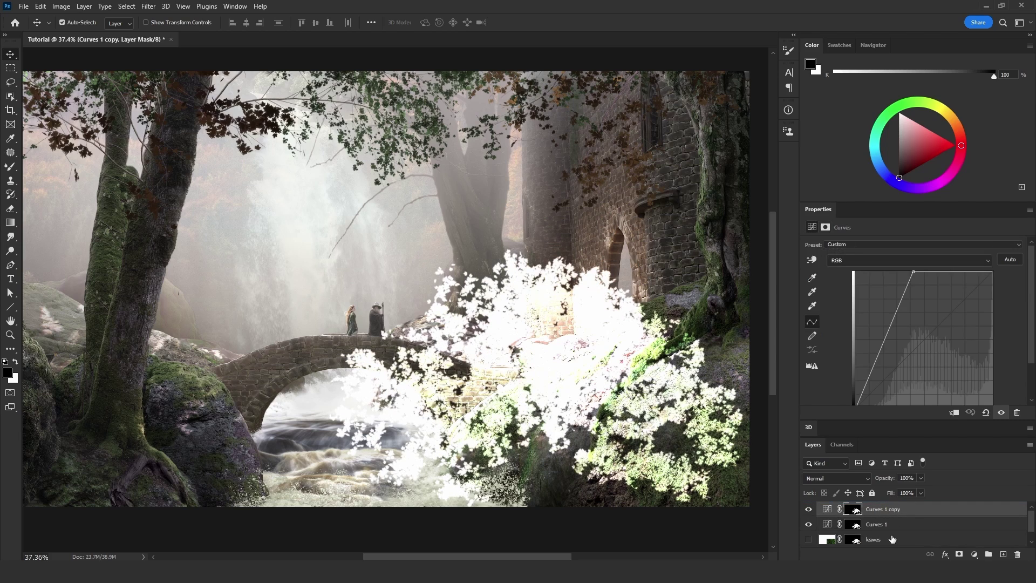
left_click_drag(914, 273, 991, 273)
left_click(867, 258)
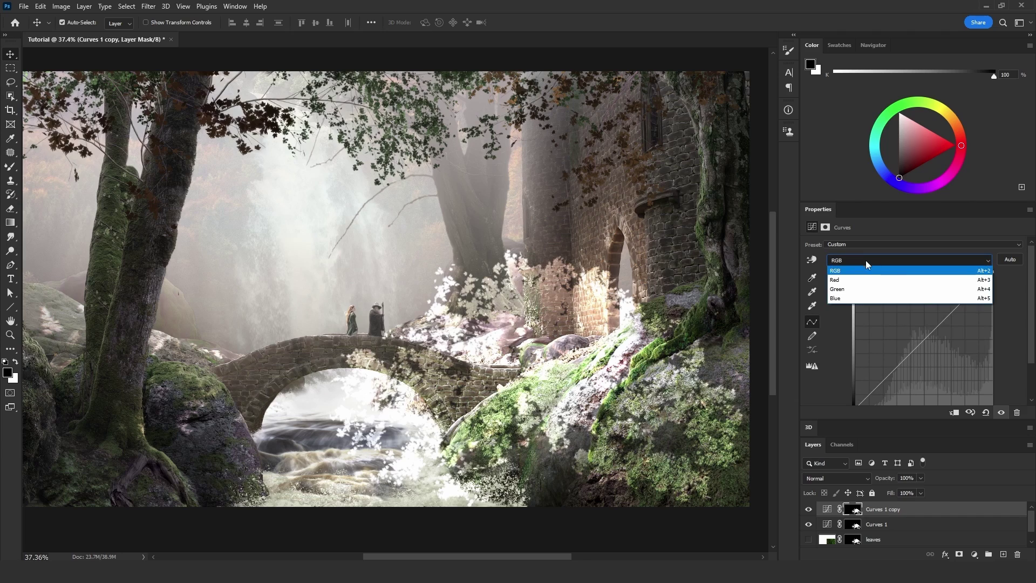
left_click(917, 275)
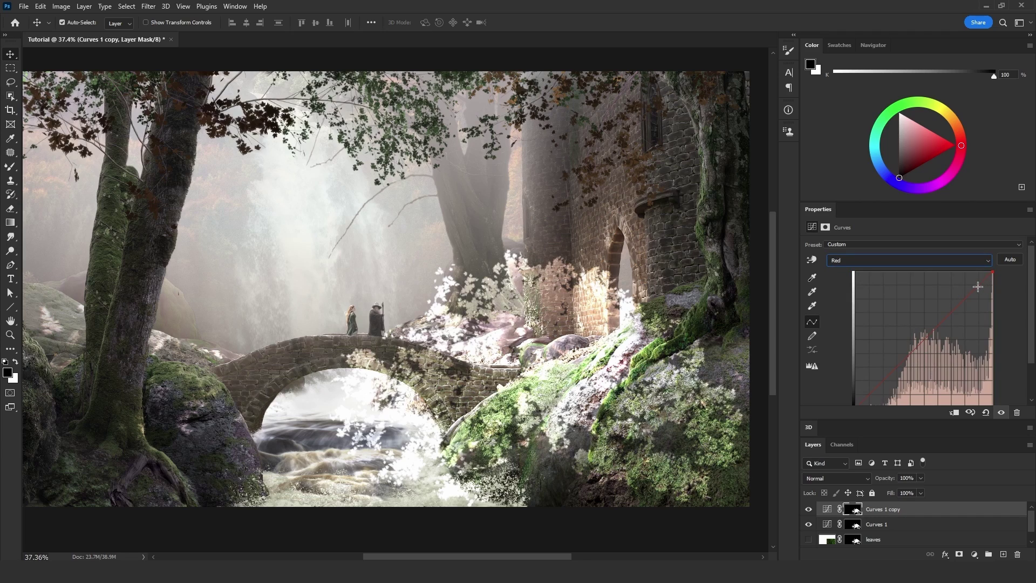
left_click_drag(977, 287, 973, 284)
Check the Curves 1 copy effect up close on the mossy rock and move that layer below Curves 1.
left_click(856, 511)
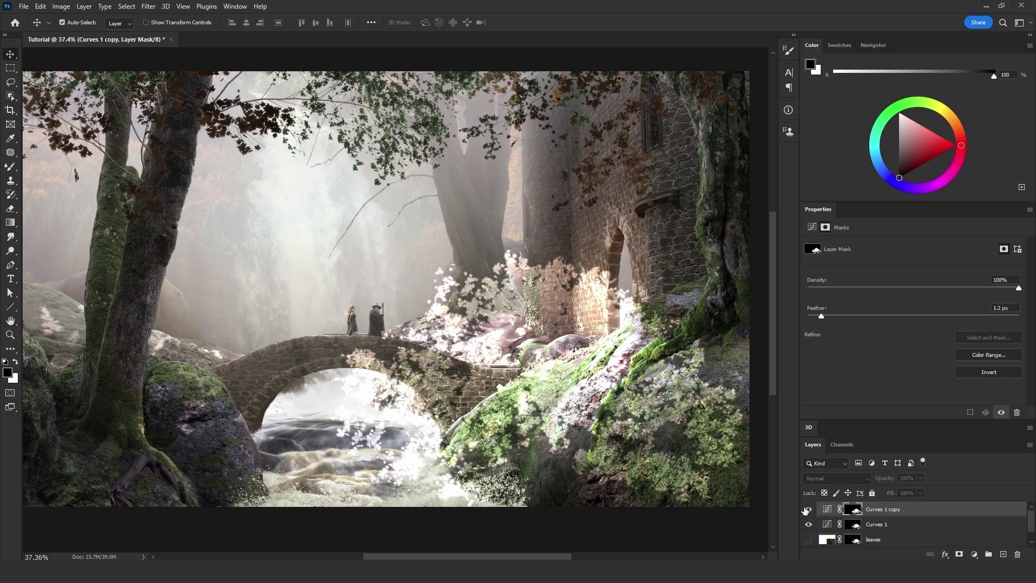
scroll(735, 370, "up", 4)
scroll(737, 337, "up", 3)
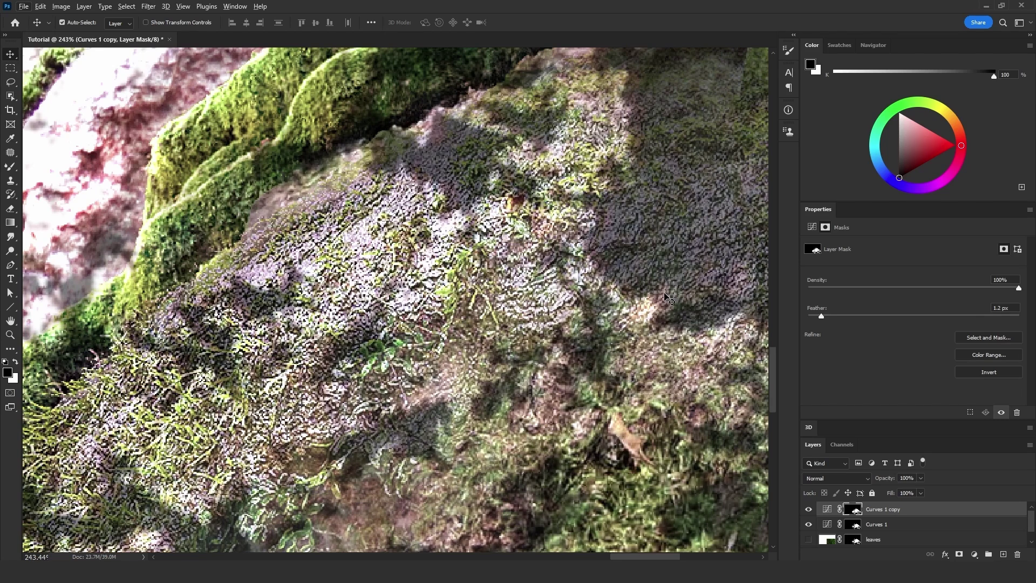
left_click(807, 511)
left_click_drag(911, 510, 910, 528)
Group the Curves 1 and Curves 1 copy layers.
left_click(904, 509)
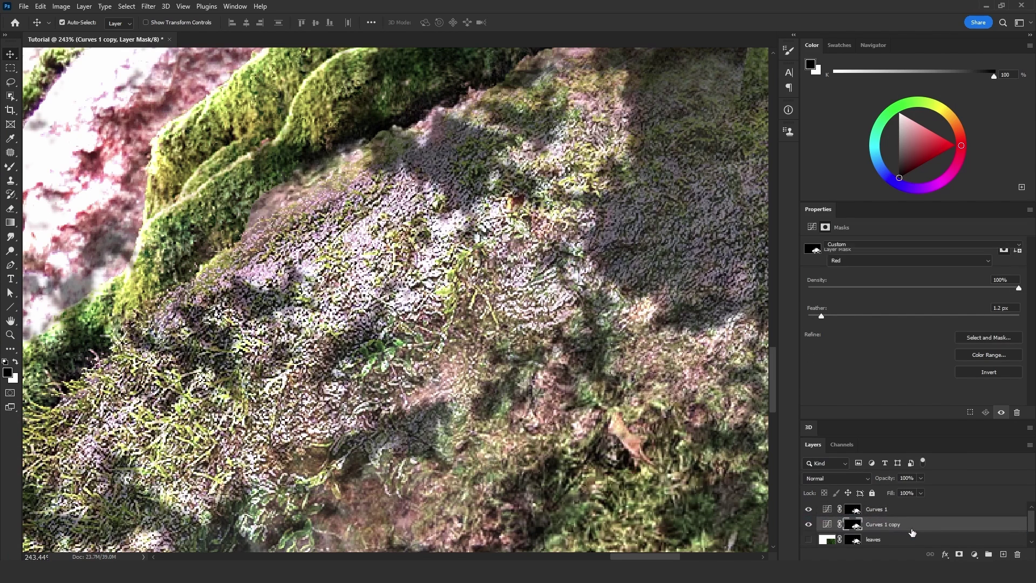
key("ctrl+0")
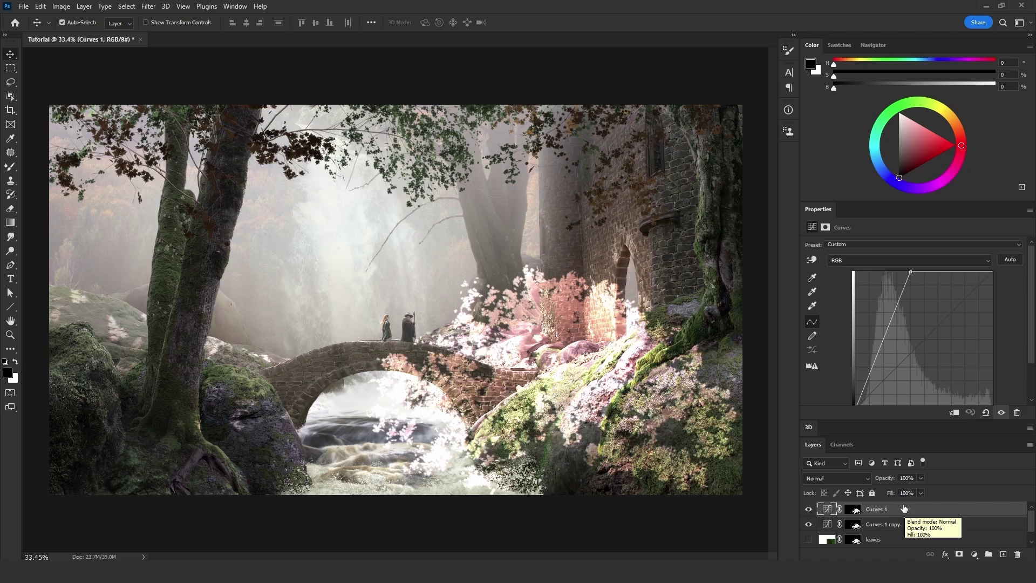
left_click(904, 523, "ctrl")
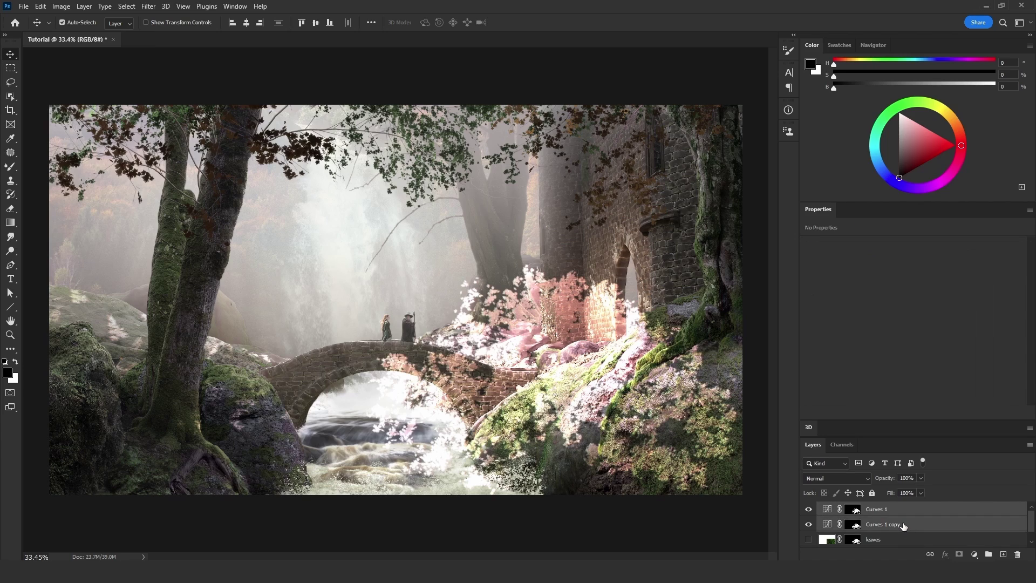
key("ctrl+g")
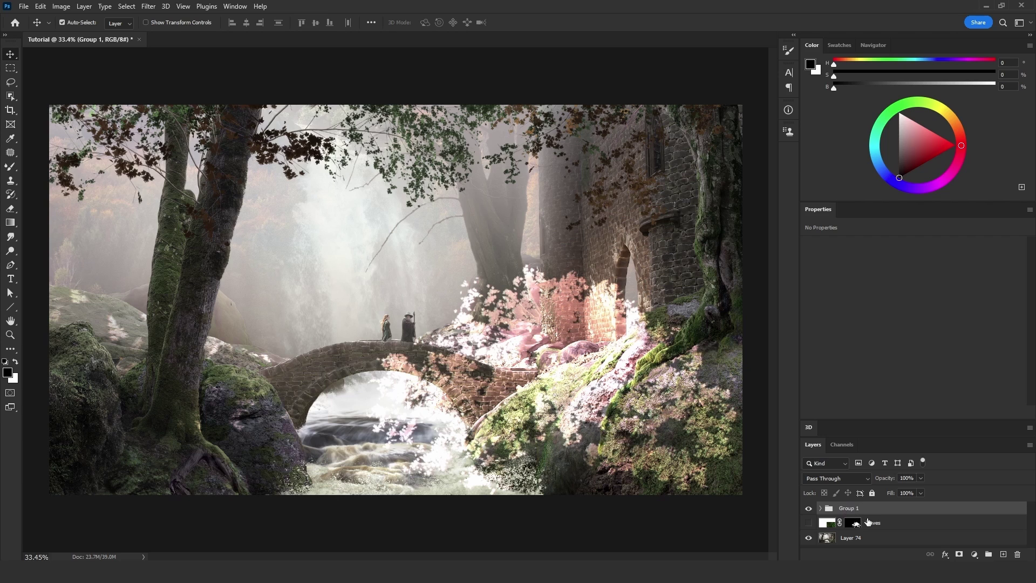
Add a layer mask to Group 1 and render Clouds into it.
left_click(959, 554)
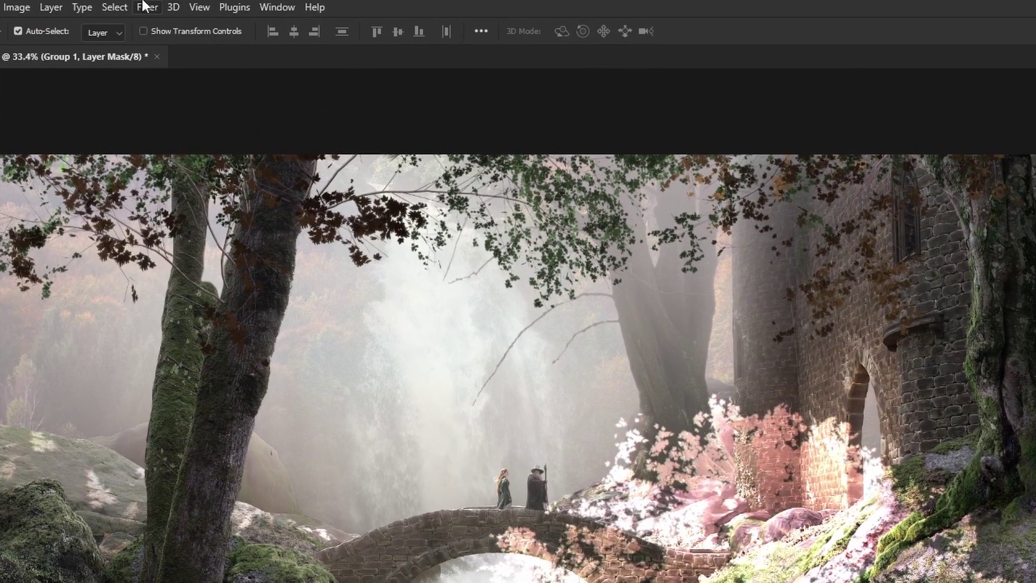
left_click(148, 6)
mouse_move(267, 287)
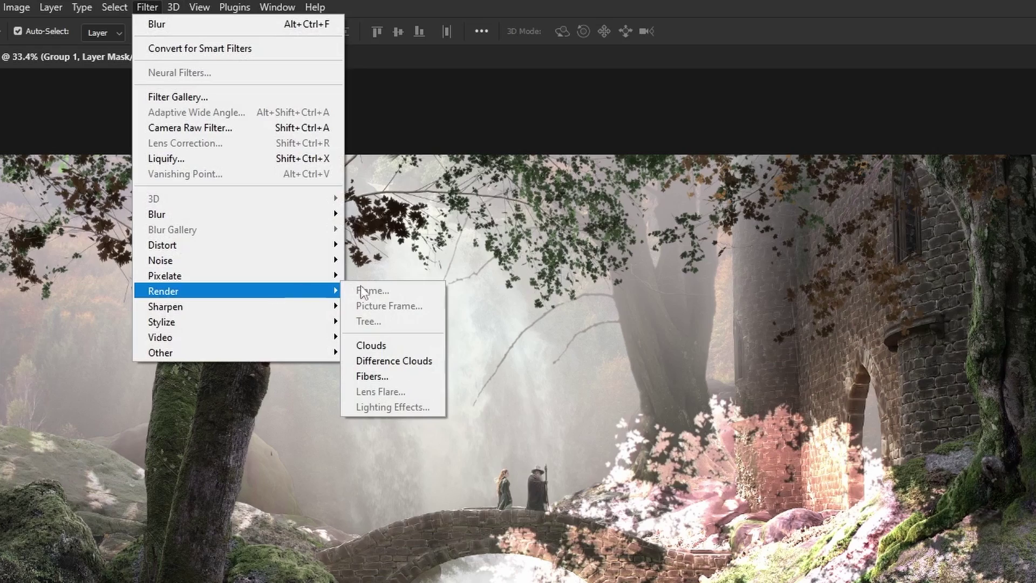
left_click(396, 344)
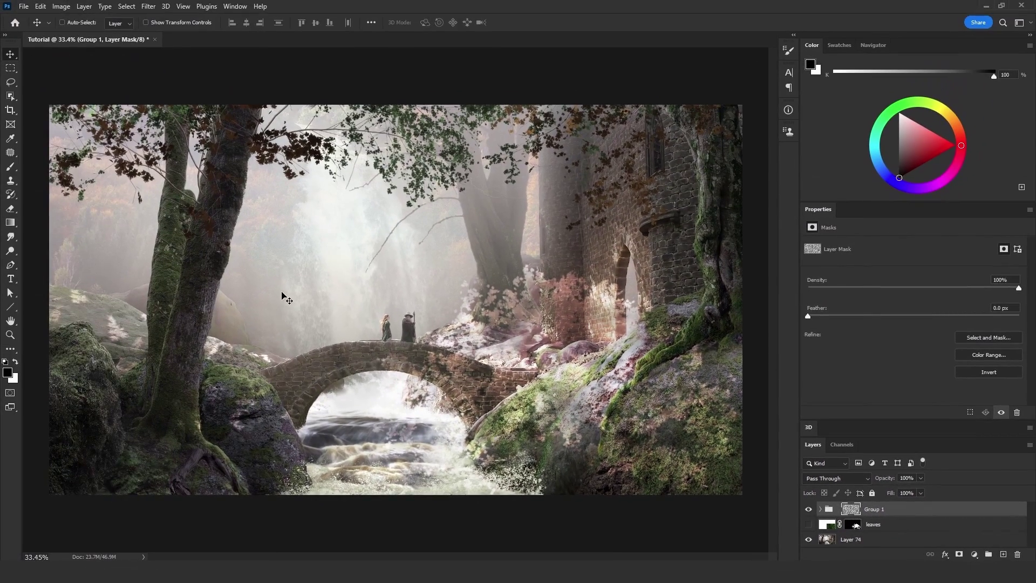
Scale the cloud pattern in the group mask down toward the lower-right corner of the scene.
key("ctrl+t")
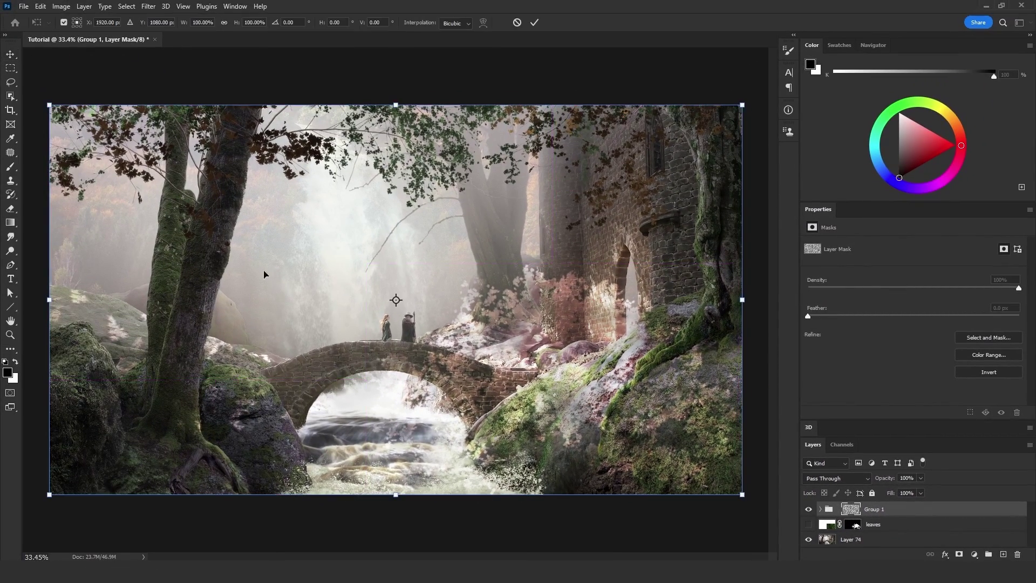
left_click_drag(47, 104, 303, 236)
key("Return")
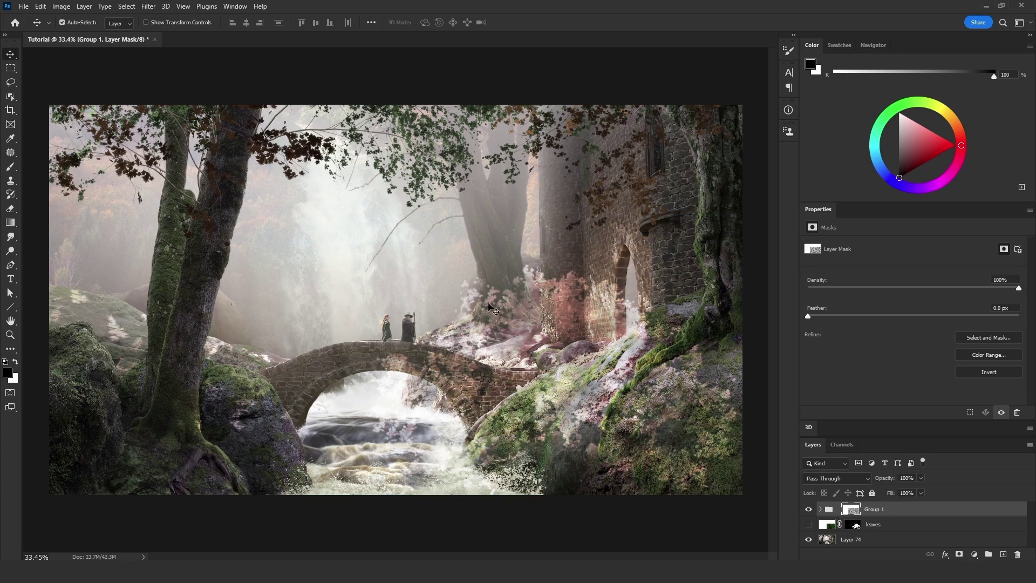
Increase the group mask's contrast with Curves: black point input 73, white point input 184, and a midtone of input 125, output 82.
key("ctrl+m")
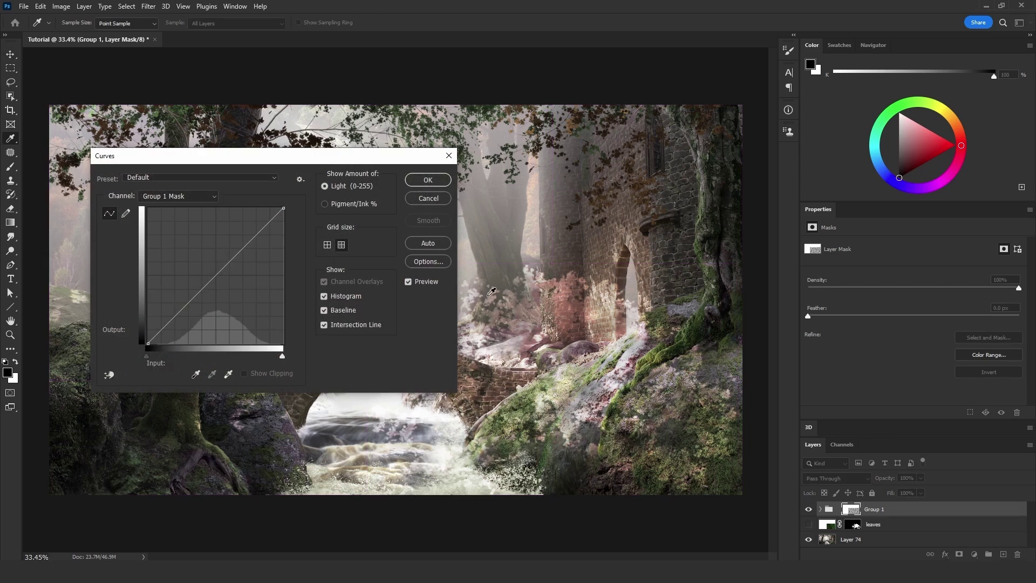
left_click_drag(125, 167, 173, 187)
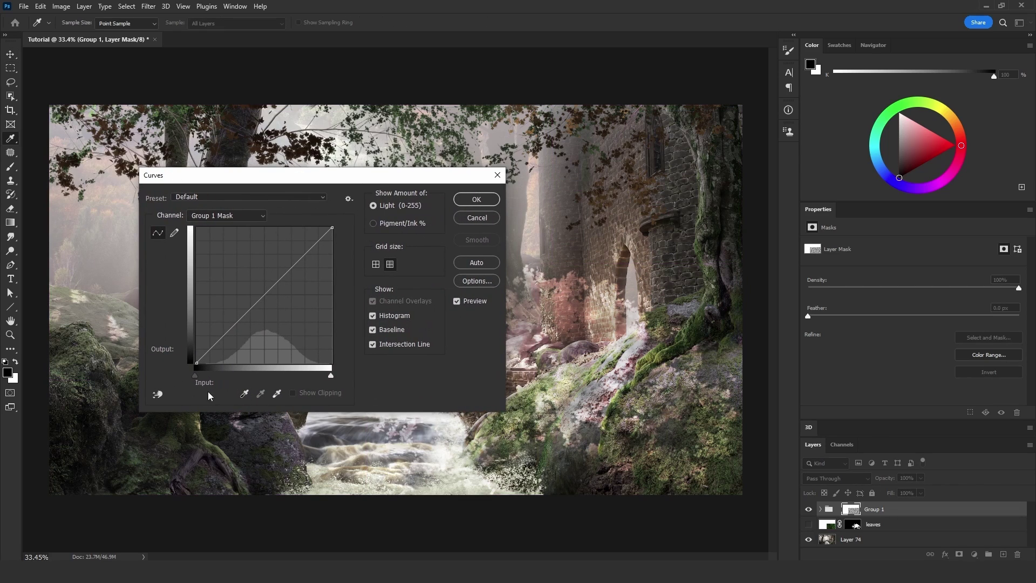
left_click_drag(198, 361, 235, 362)
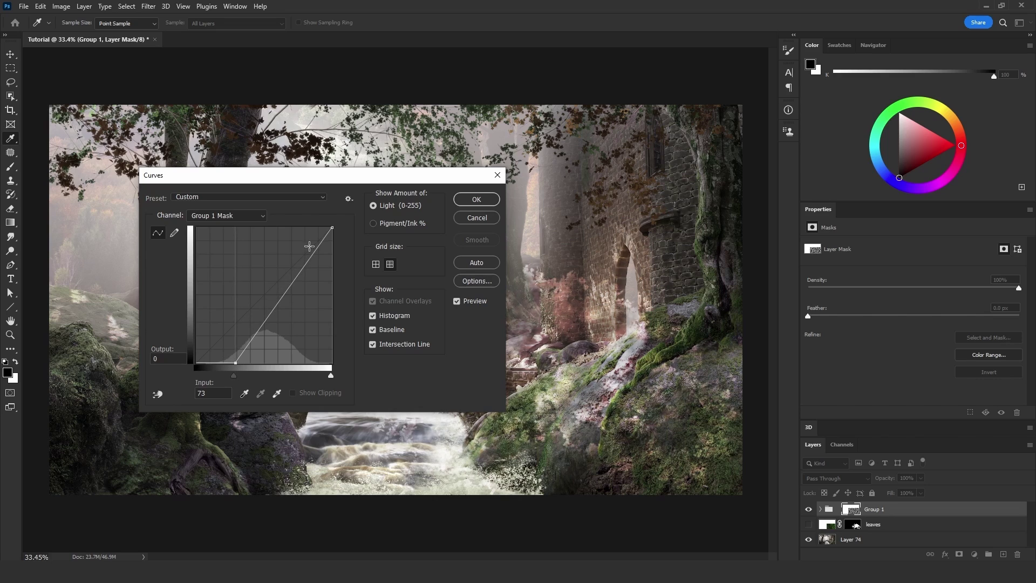
left_click_drag(330, 227, 293, 226)
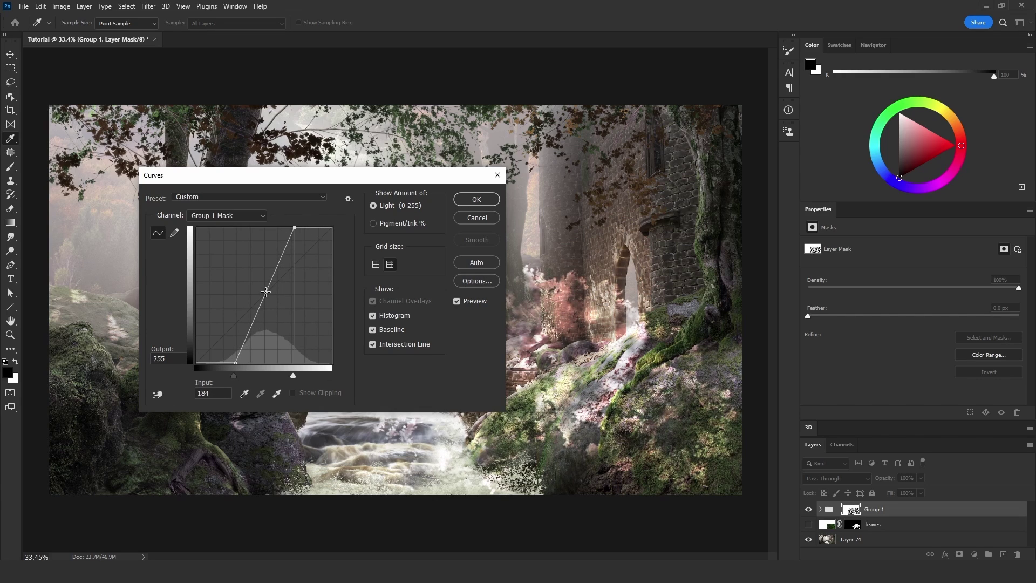
left_click_drag(262, 293, 264, 294)
left_click_drag(264, 294, 263, 319)
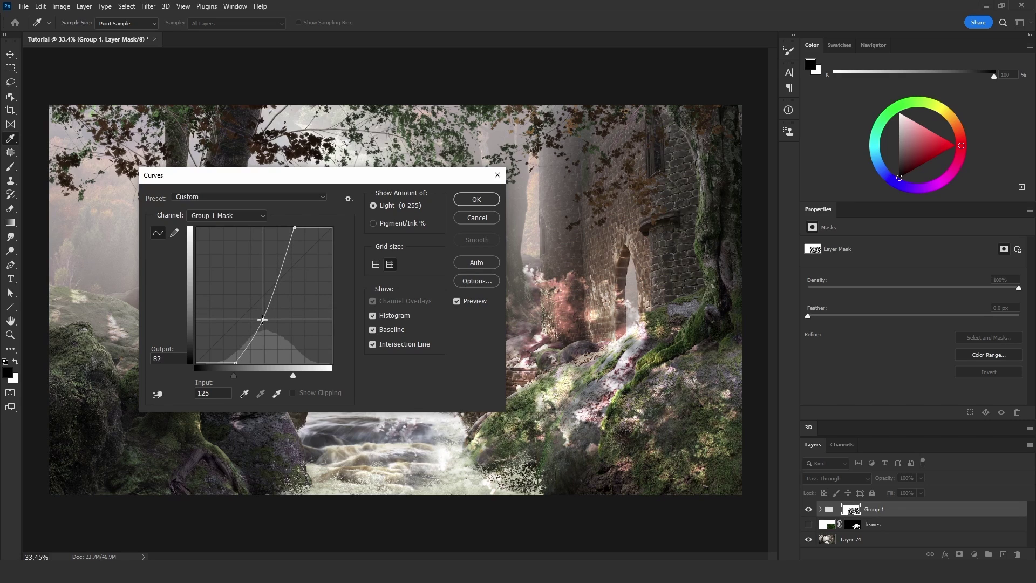
left_click(476, 201)
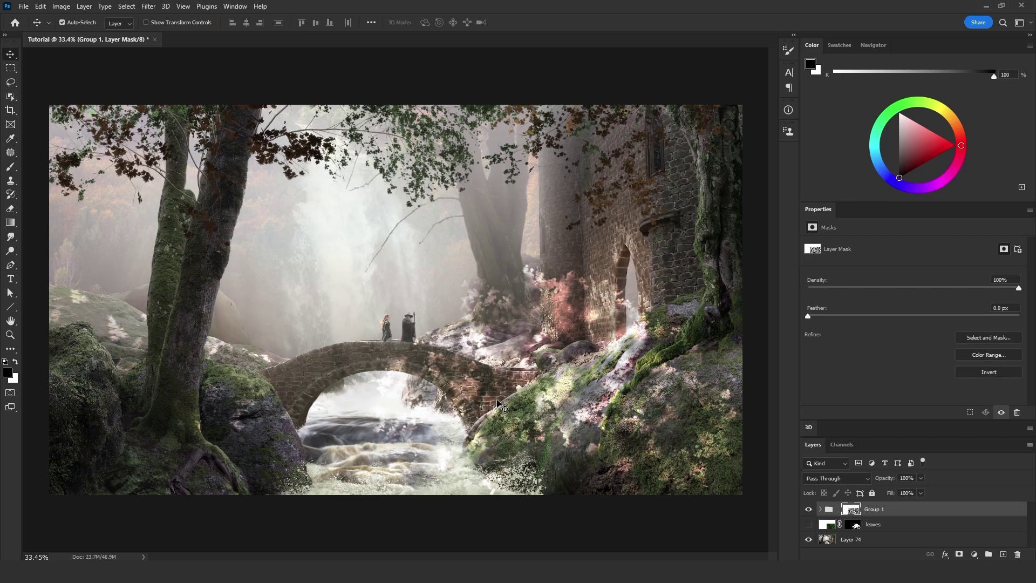
Brush black on the group mask to hide the leaf lighting over the bridge, water, riverbank and base of the castle wall.
left_click(11, 169)
left_click_drag(300, 322, 316, 329)
left_click_drag(478, 315, 517, 317)
left_click_drag(405, 335, 497, 273)
left_click_drag(493, 370, 474, 370)
left_click(536, 344)
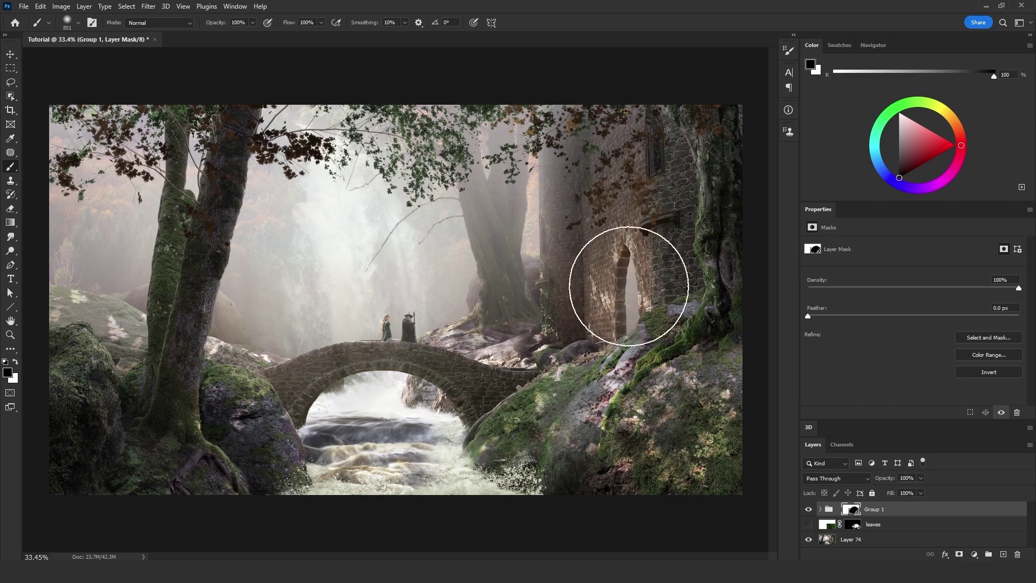
scroll(395, 285, "up", 1)
scroll(395, 285, "down", 1)
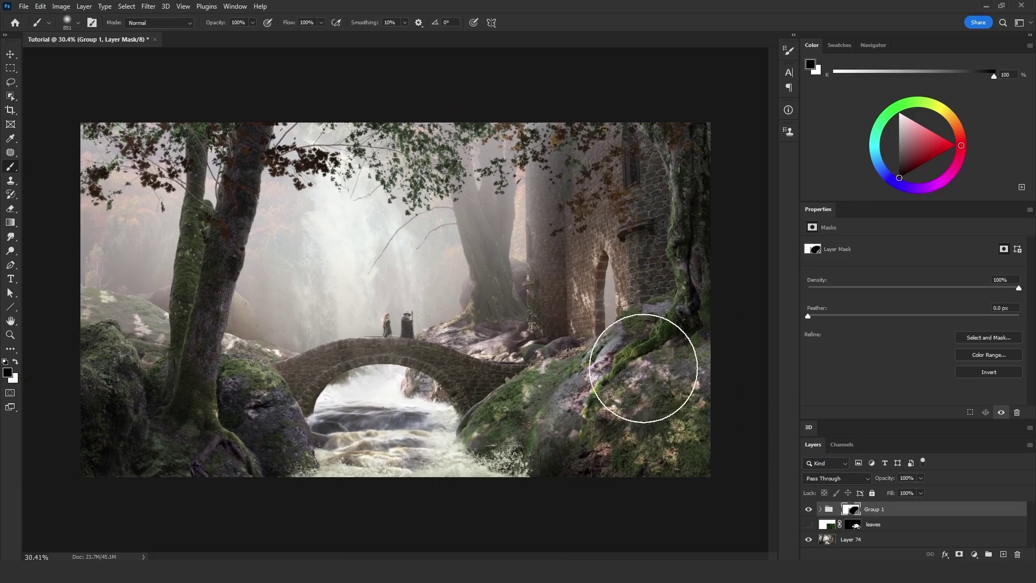
scroll(631, 388, "up", 1)
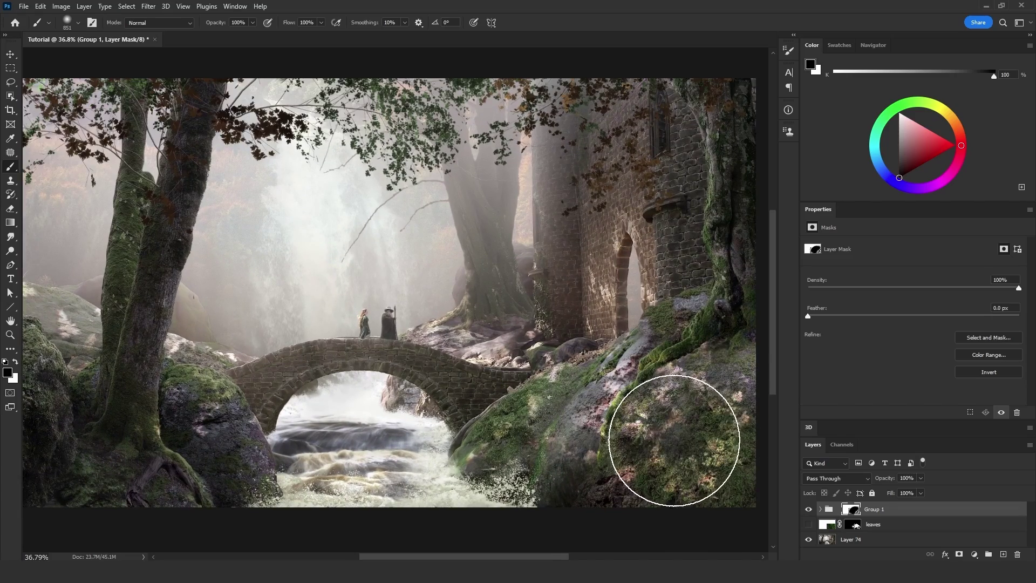
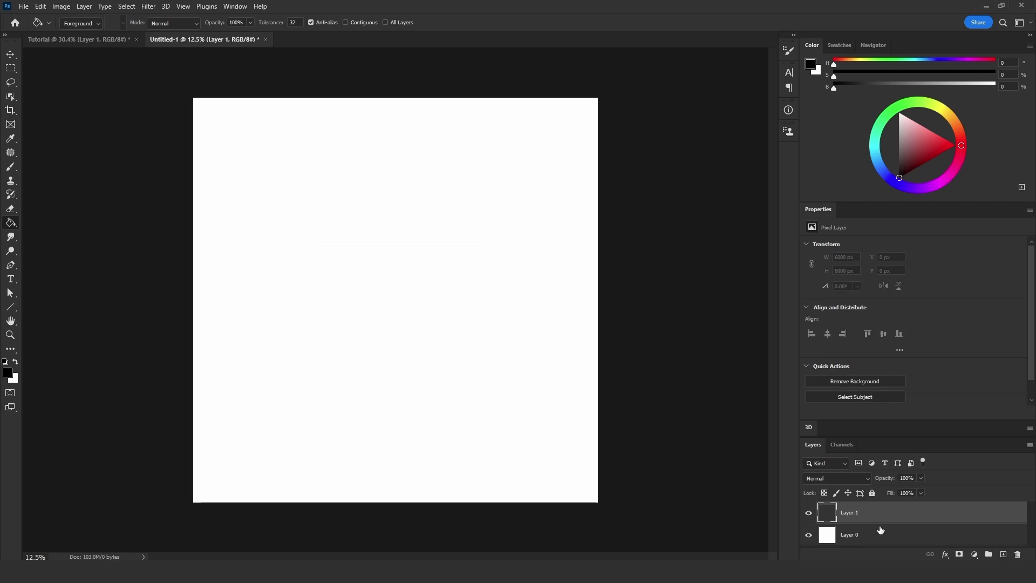
Delete the white Layer 0 from the Untitled-1 document.
left_click(863, 532)
key("Delete")
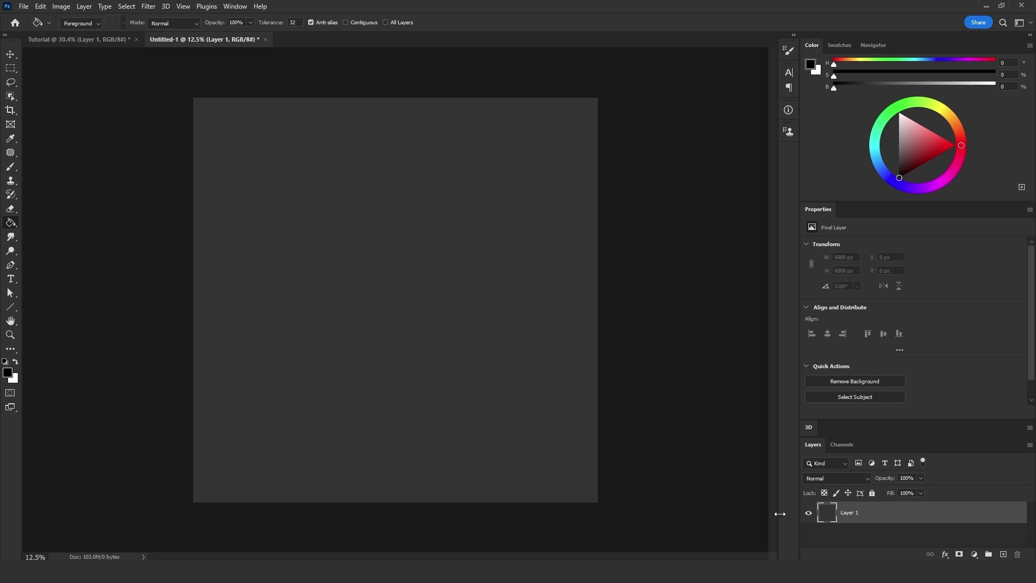
left_click(10, 54)
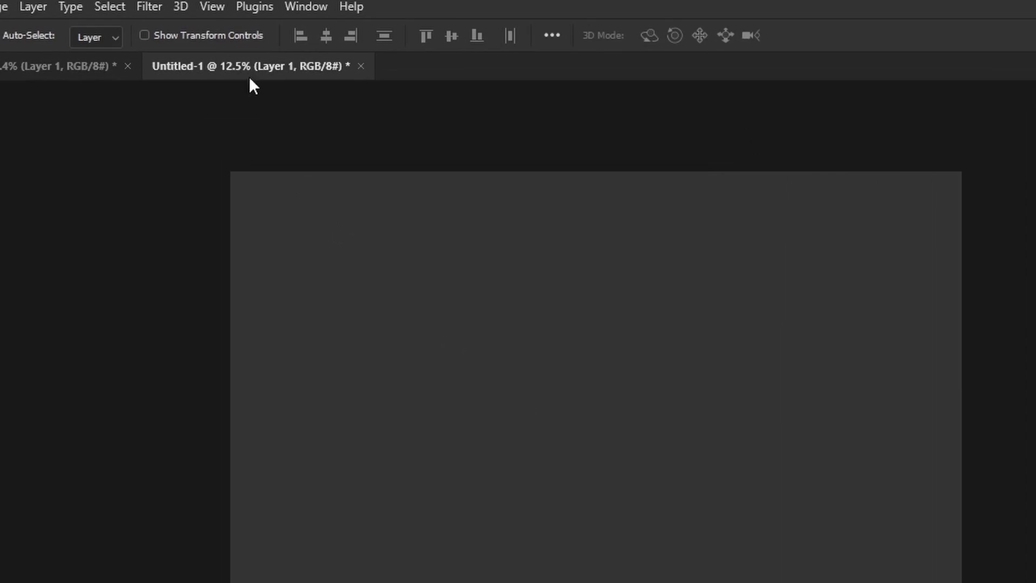
Open the Tree render filter for Layer 1 and reposition its dialog over the canvas.
left_click(149, 7)
mouse_move(266, 353)
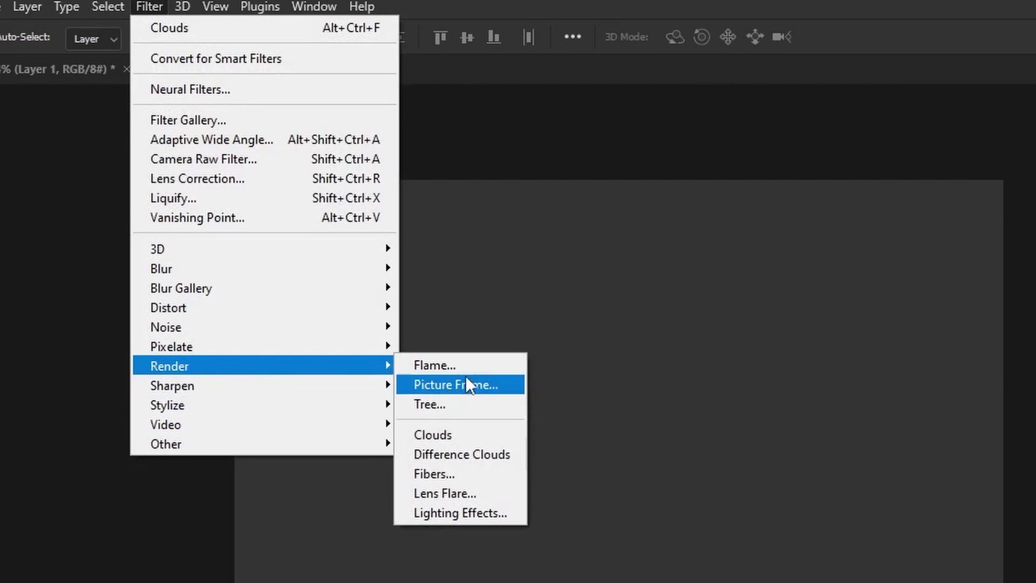
left_click(432, 404)
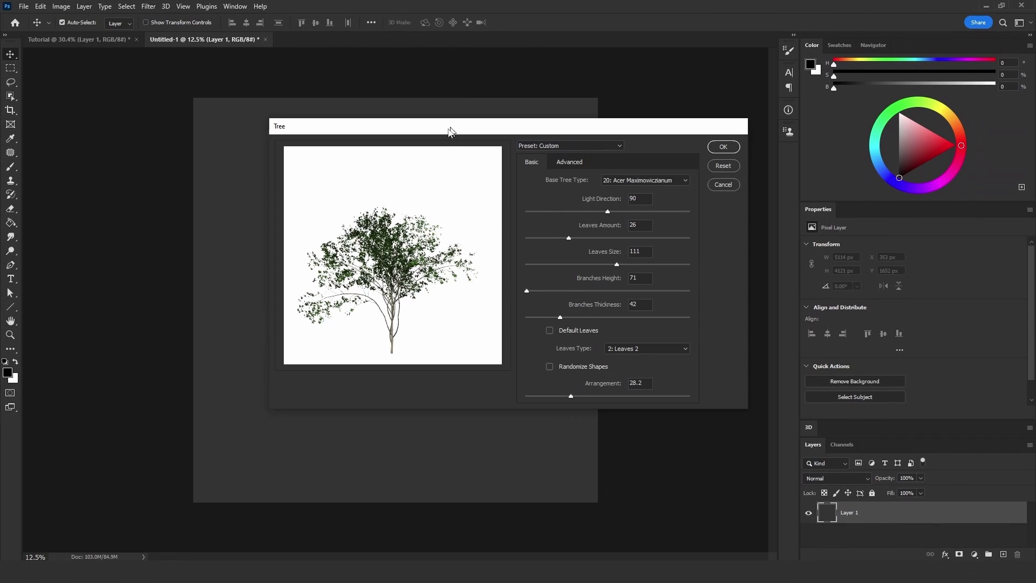
left_click_drag(451, 131, 426, 178)
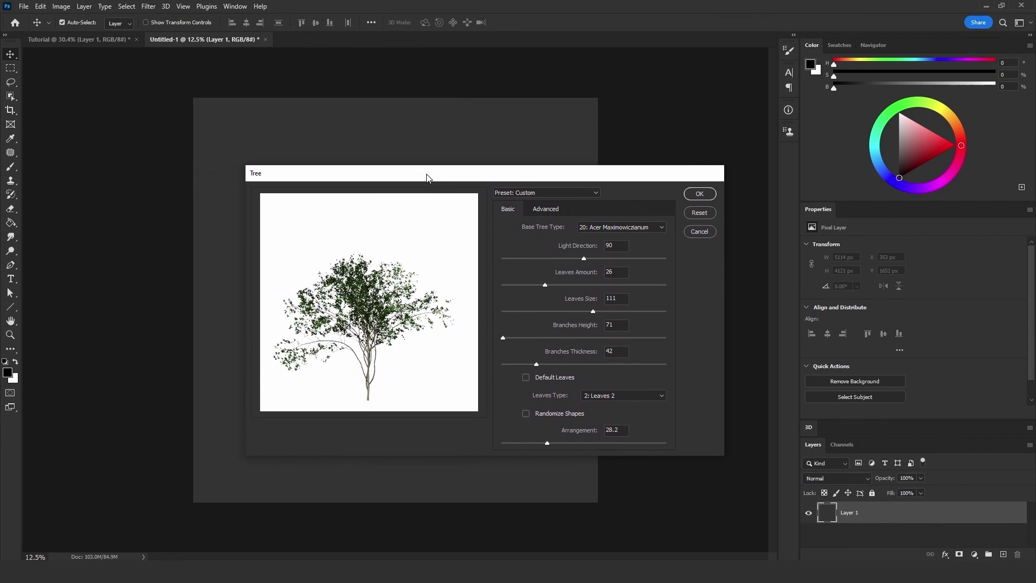
Examine the presets and base tree types offered by the Tree filter.
left_click(538, 192)
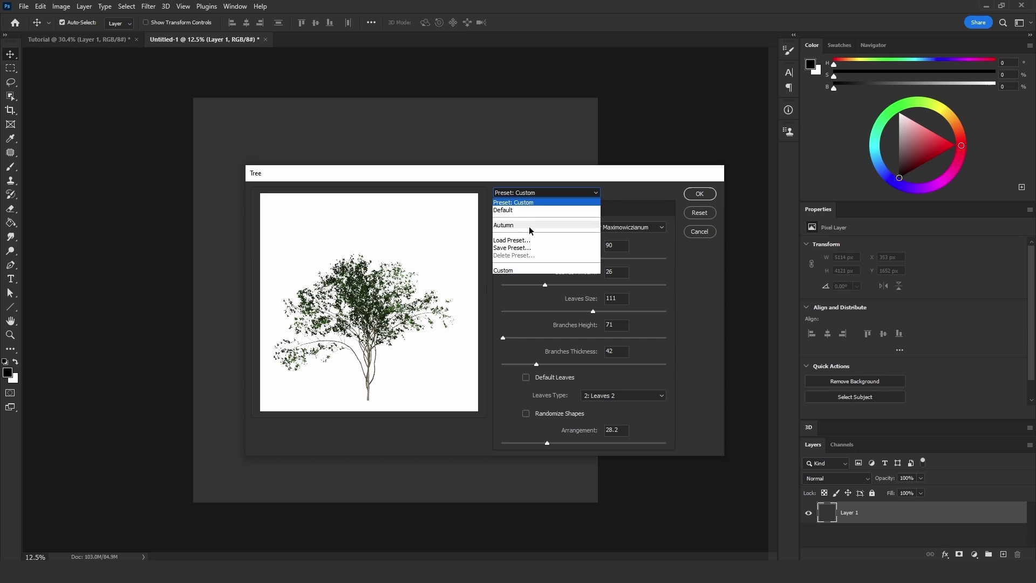
left_click(620, 197)
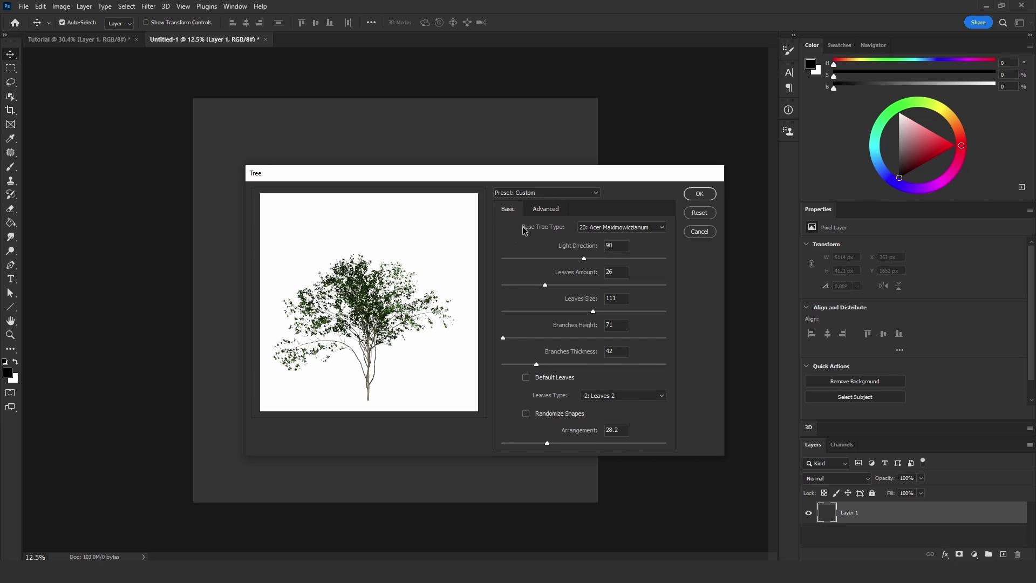
left_click(614, 228)
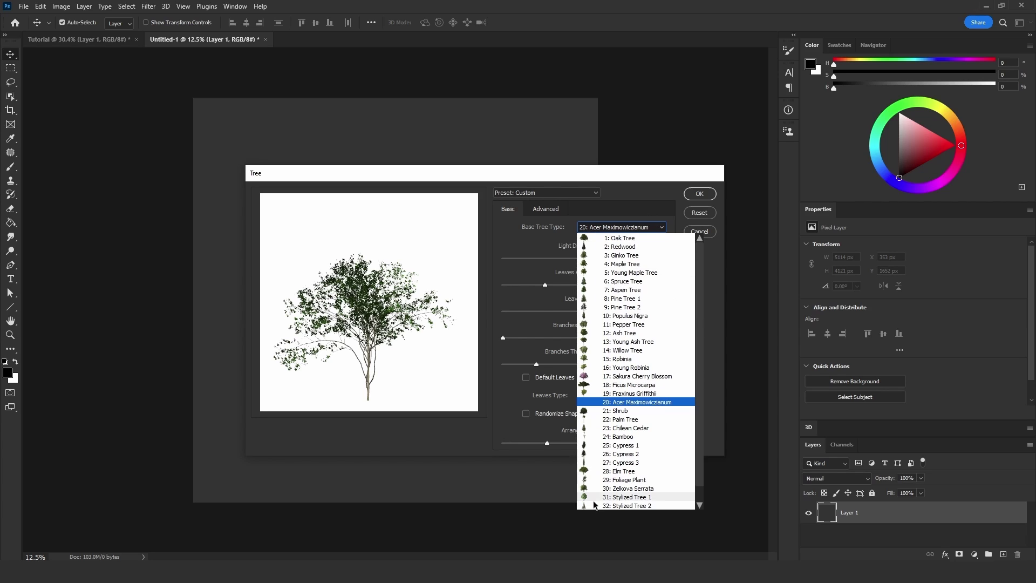
left_click(562, 176)
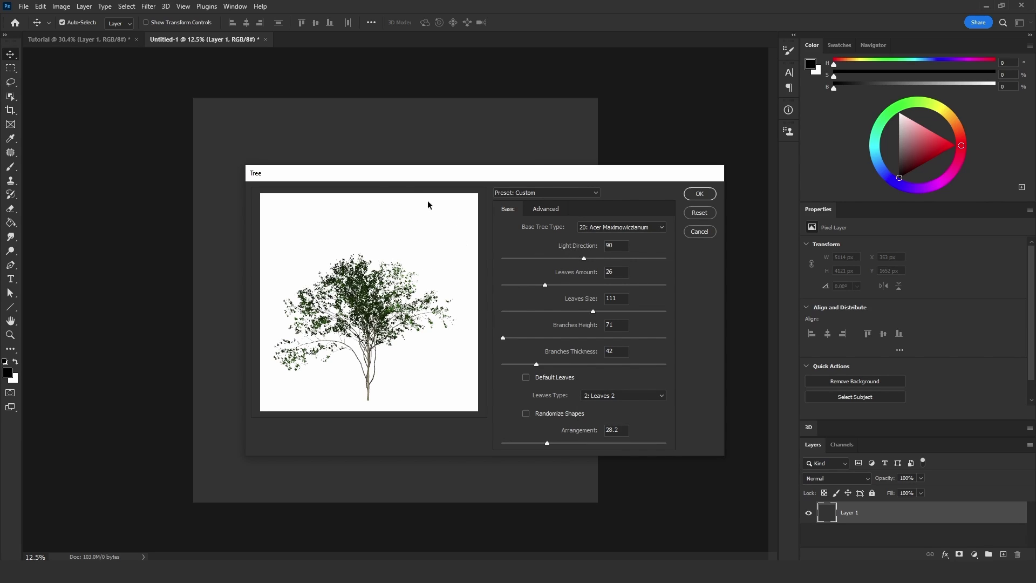
Try the tree's Light Direction at 0 and 180, and set it to 89.
mouse_move(380, 176)
left_mouse_down()
mouse_move(347, 160)
mouse_move(361, 170)
left_mouse_up()
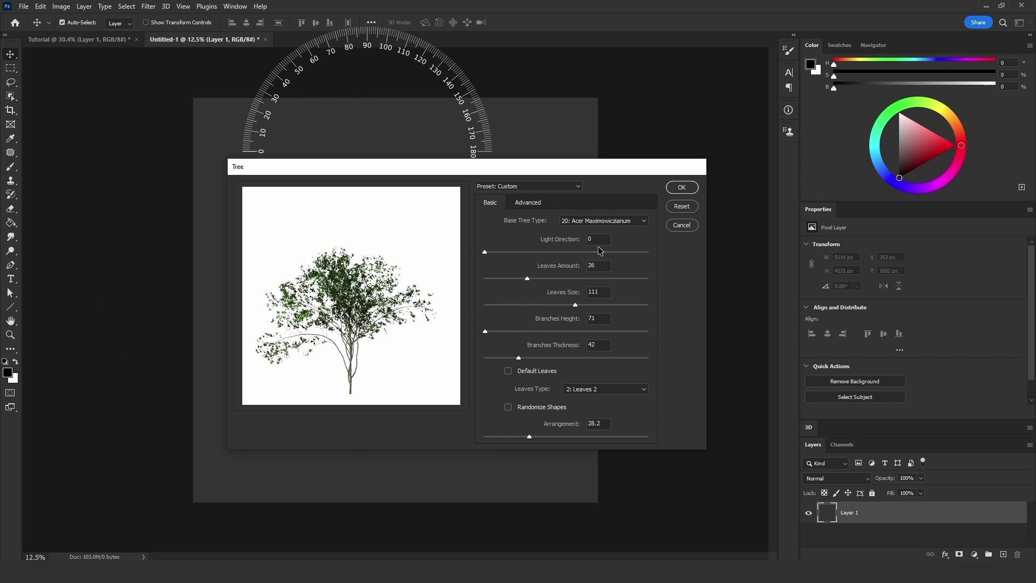
left_click_drag(567, 251, 564, 251)
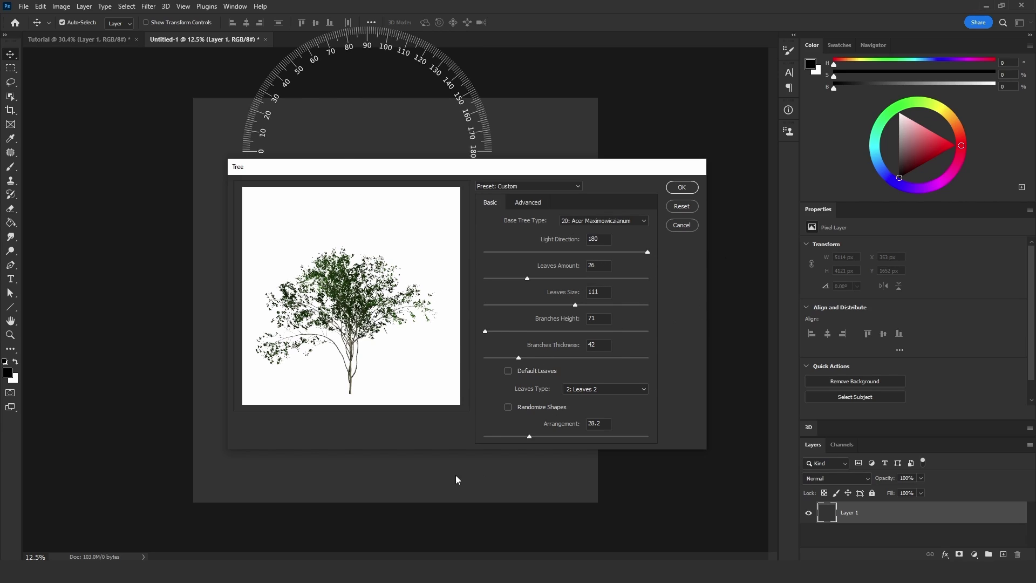
left_click(565, 252)
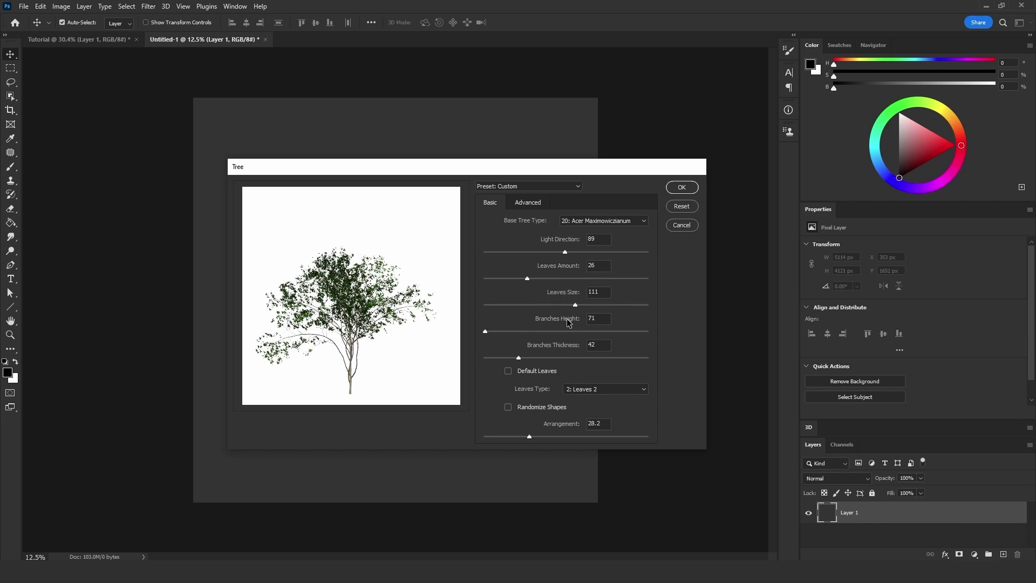
Try Branches Height at 252 and 73, and set Branches Thickness to 135.
left_click_drag(504, 332, 614, 333)
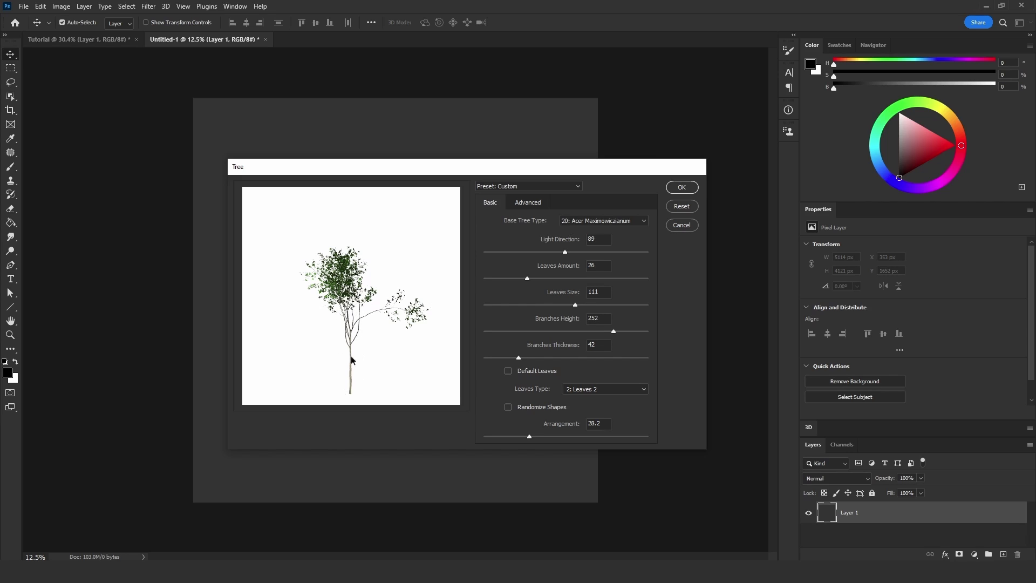
left_click(535, 331)
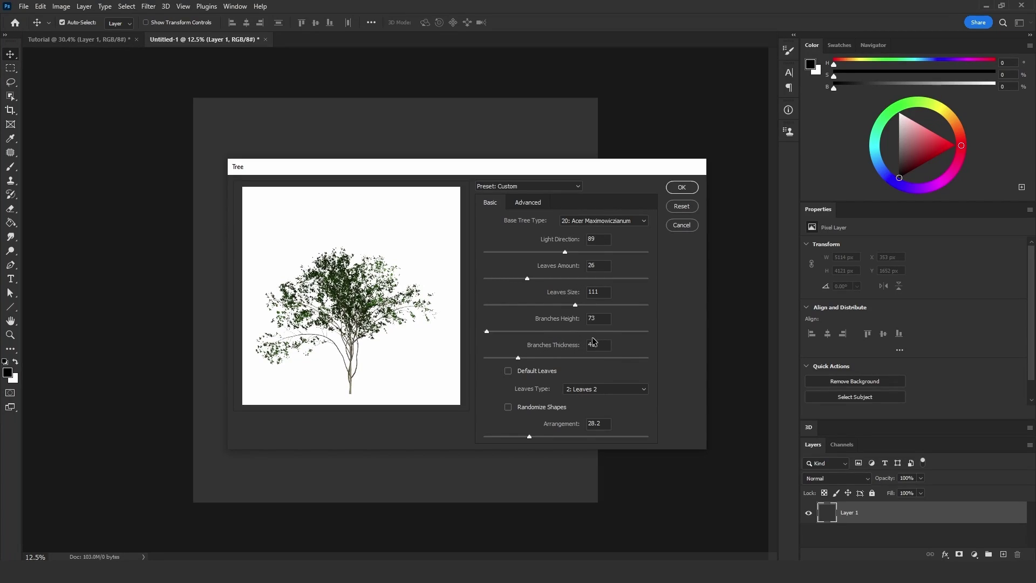
left_click(594, 358)
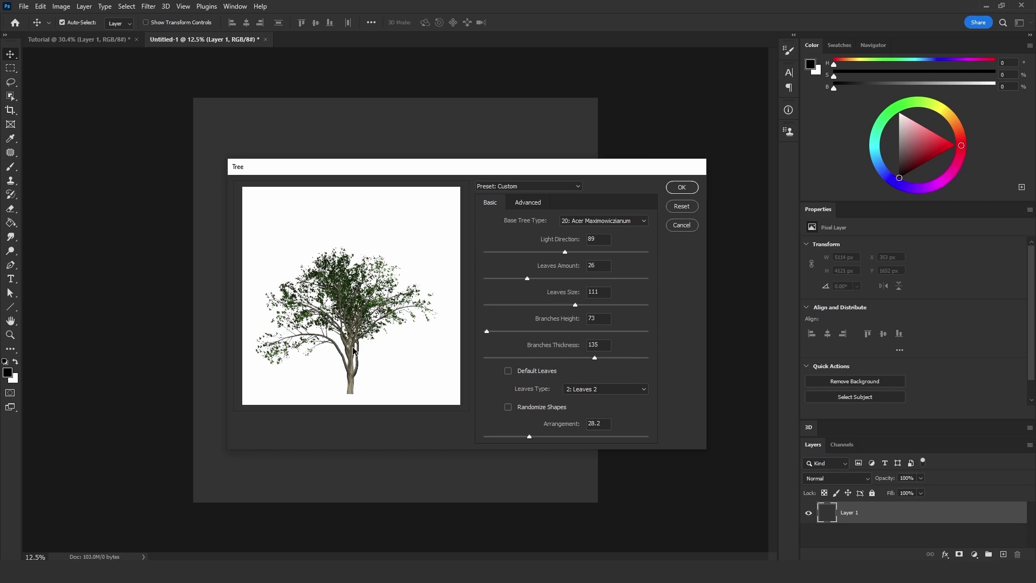
Apply the Default preset and the Autumn preset to the tree.
left_click(528, 186)
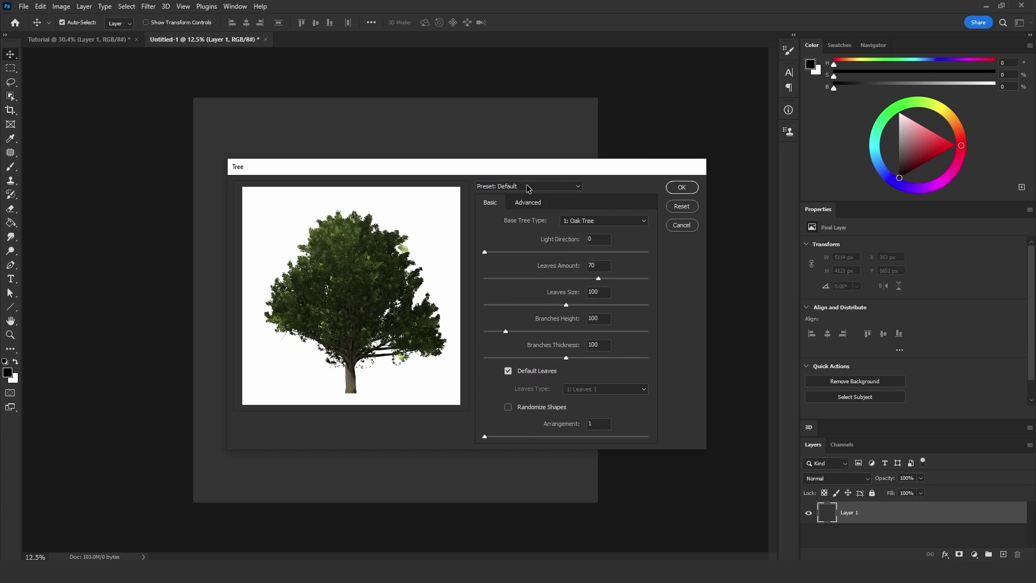
left_click(527, 187)
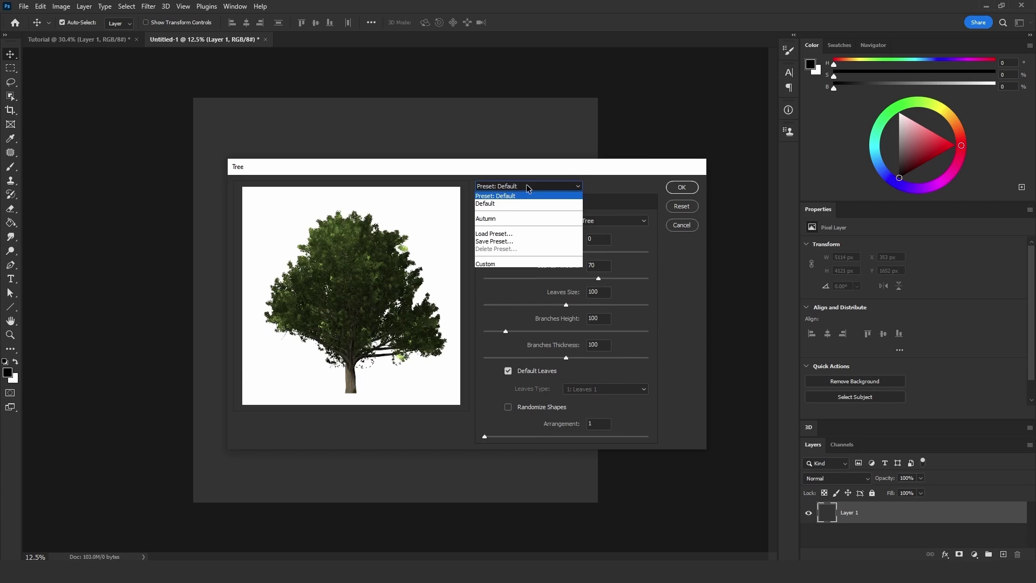
left_click(495, 219)
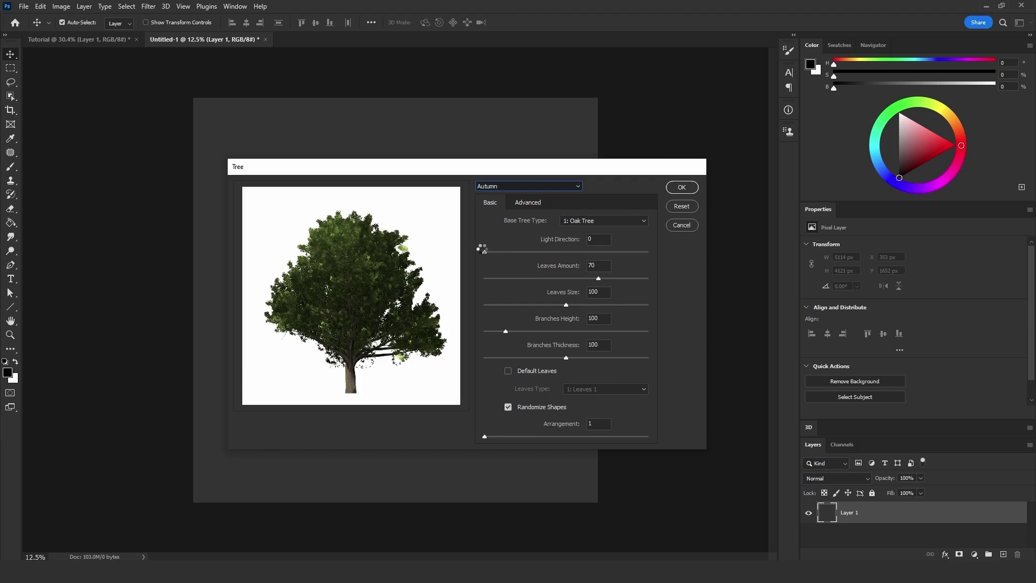
Set the custom tree's Branches Height to 109.
left_click(496, 332)
left_click_drag(505, 332, 510, 332)
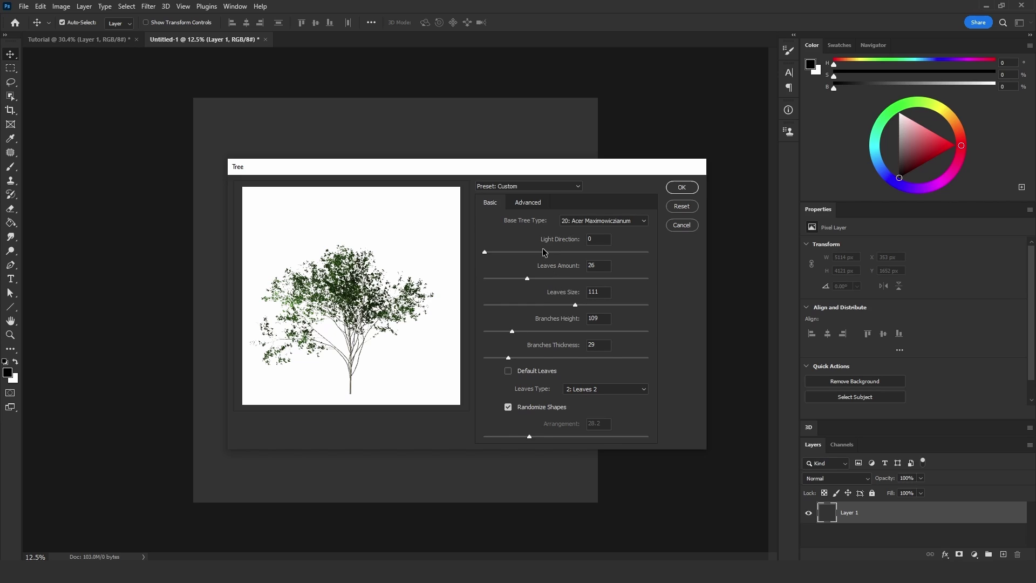
Examine the option for saving the current tree settings as a preset.
left_click(542, 187)
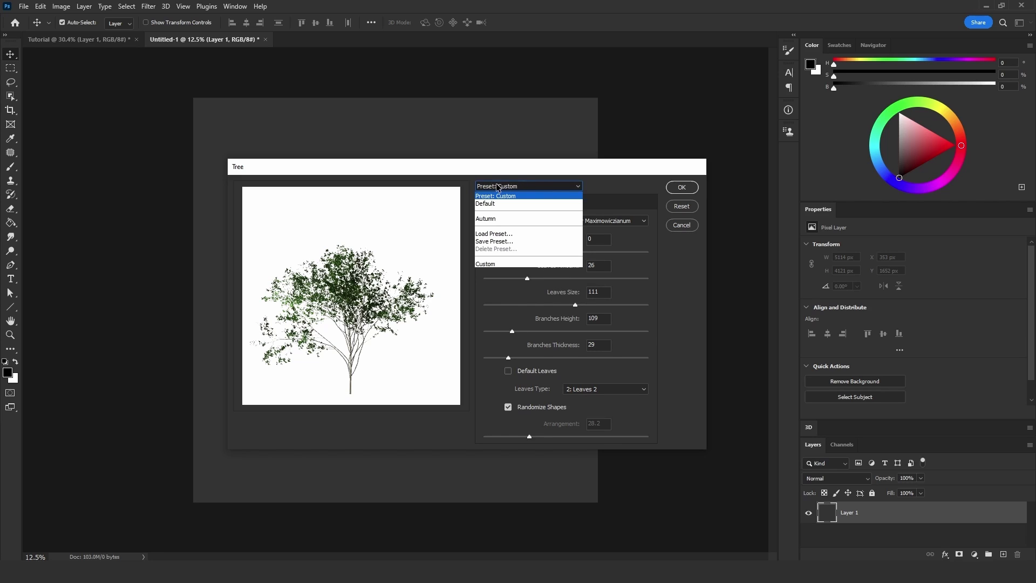
left_click(491, 245)
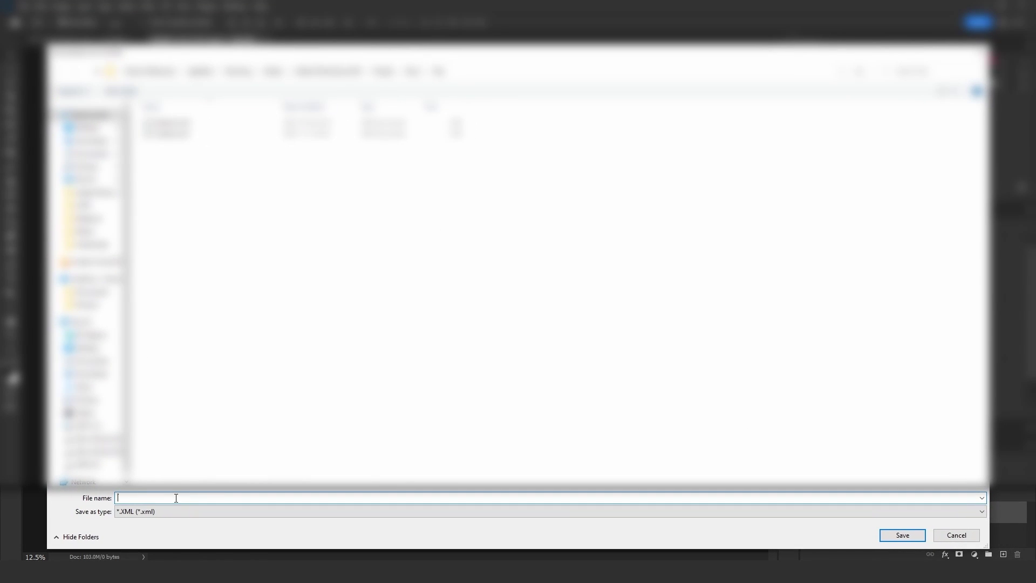
left_click(955, 535)
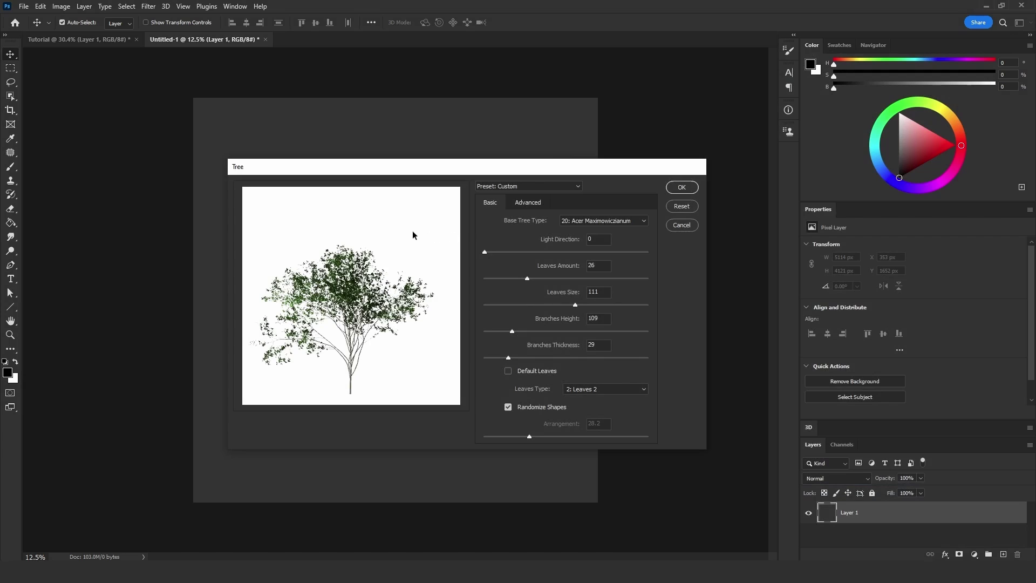
Render the tree on Layer 1 and paste a copy of it into the Tutorial document.
left_click(682, 187)
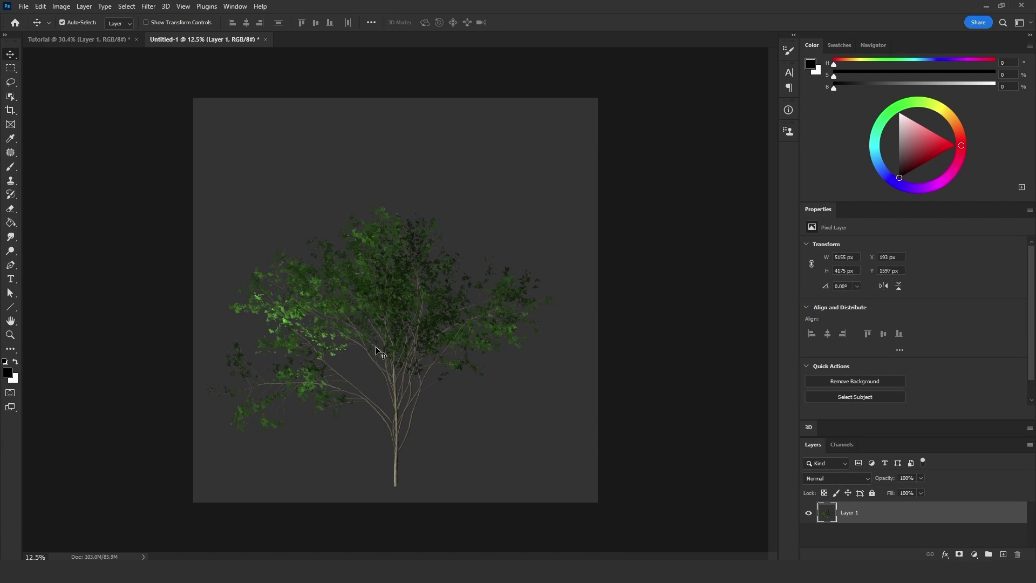
key("ctrl")
key("ctrl+a")
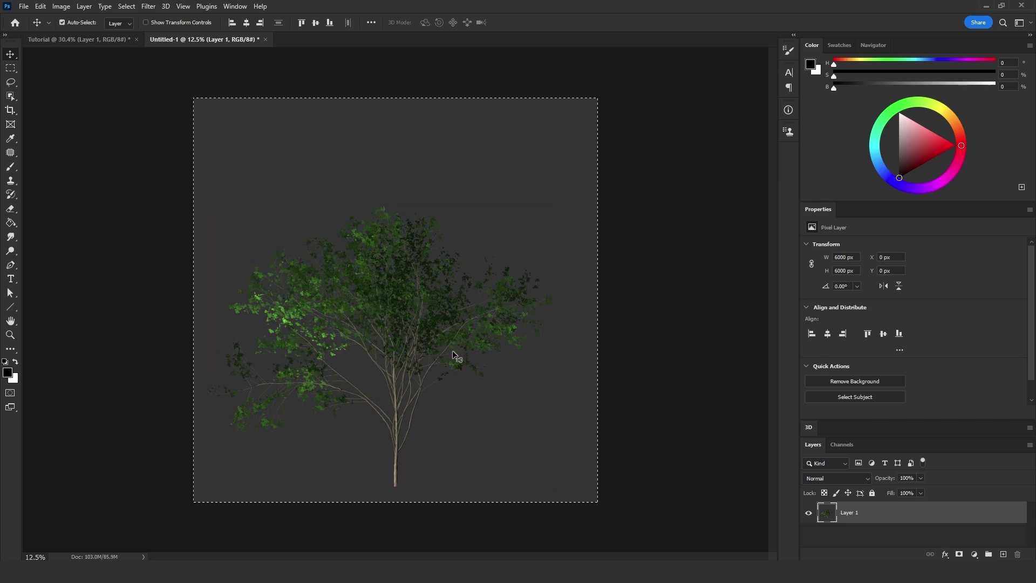
left_click(78, 40)
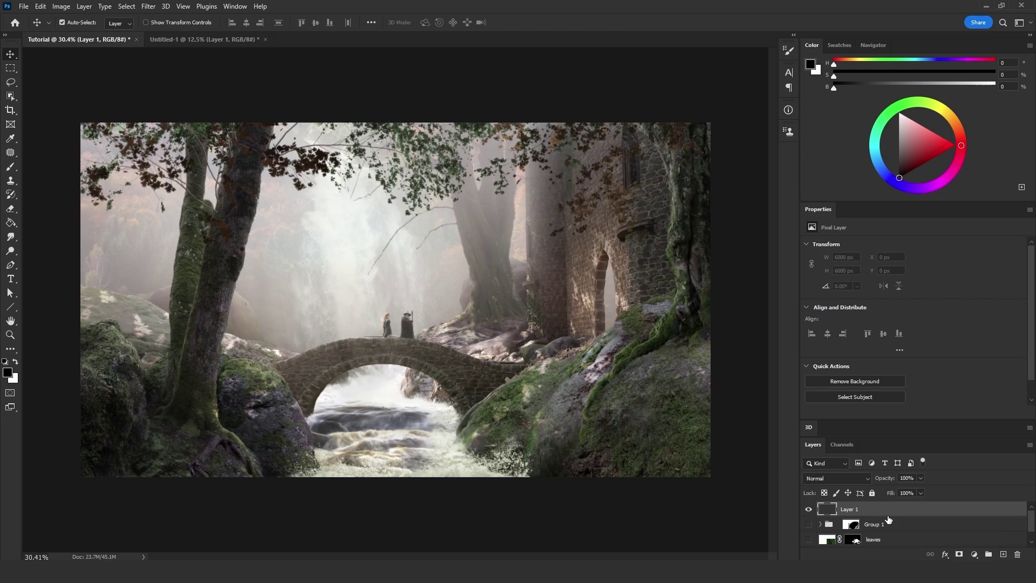
key("ctrl+v")
Convert the pasted tree layer to a Smart Object at its original size.
key("ctrl+t")
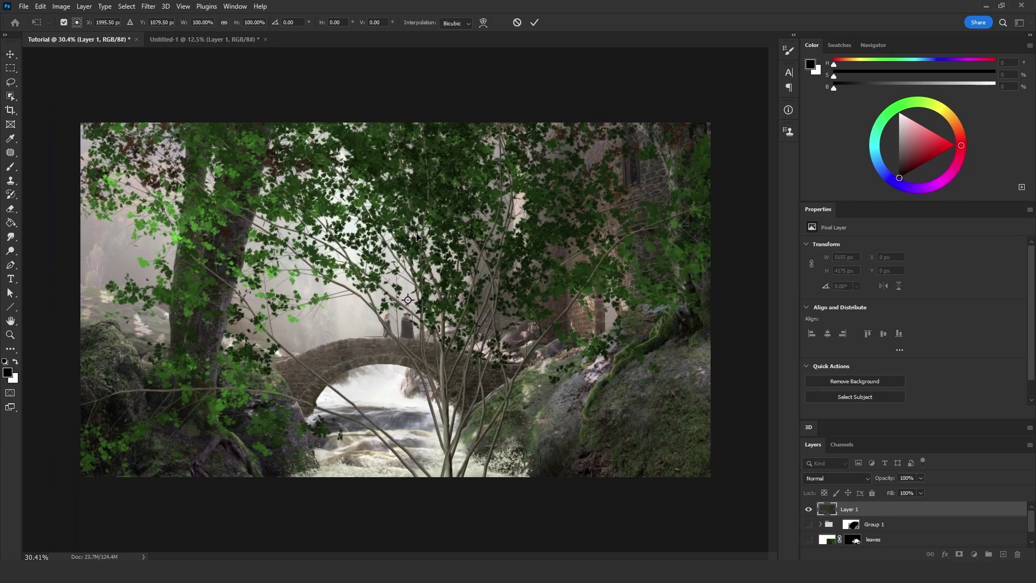
key("Return")
right_click(874, 510)
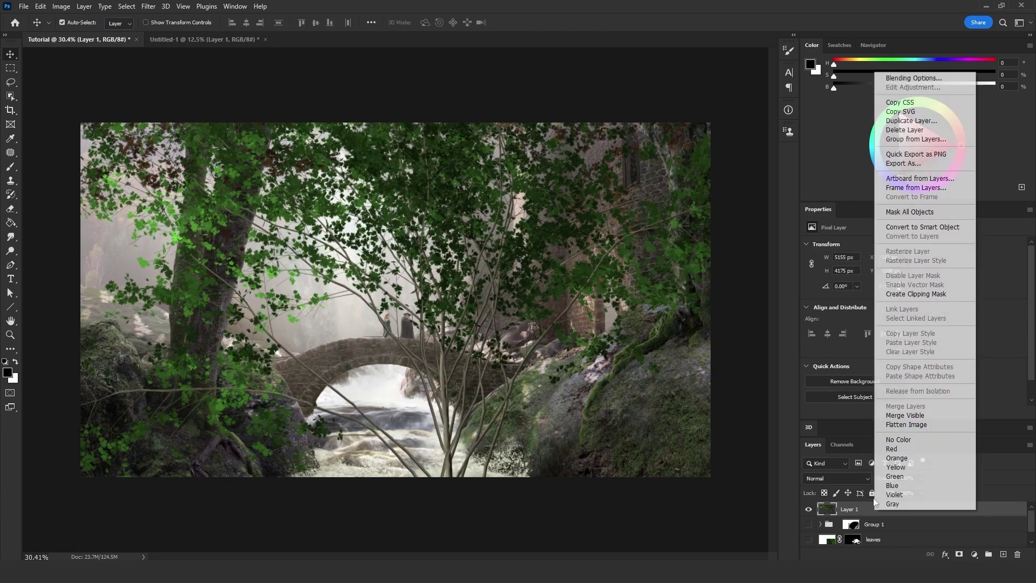
left_click(922, 227)
Scale the tree to about 38%, rotate and flip it vertically, and place it over the scene's upper-left corner.
key("ctrl+t")
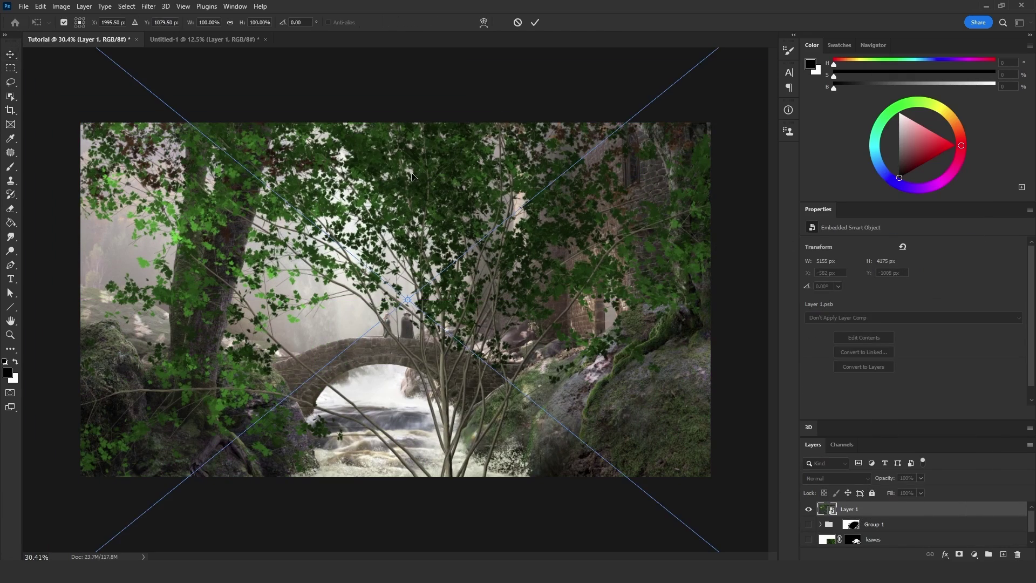
left_click_drag(376, 187, 415, 285)
left_click_drag(366, 56, 465, 415)
left_click_drag(410, 378, 356, 229)
right_click(347, 250)
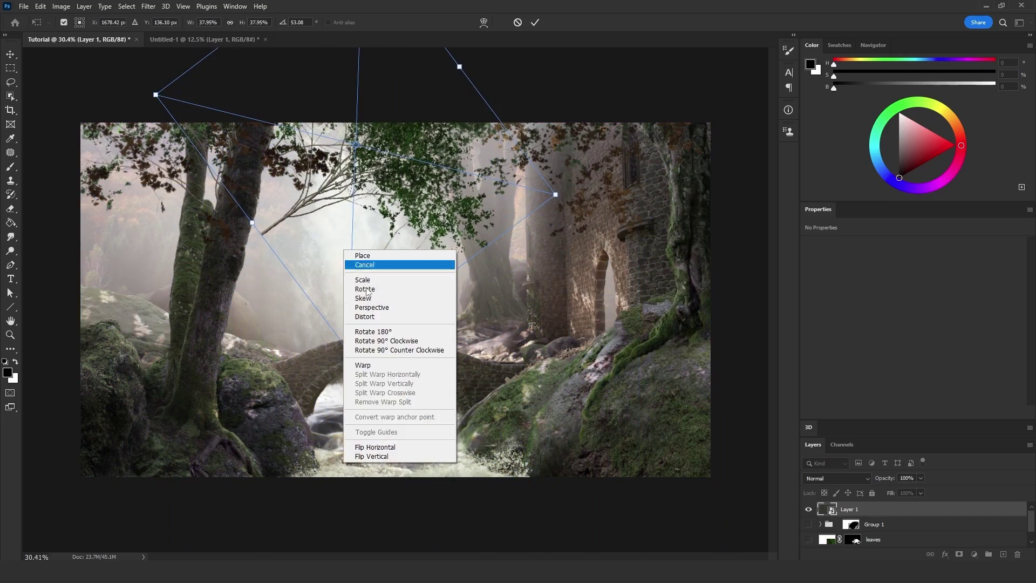
left_click(393, 455)
key("Return")
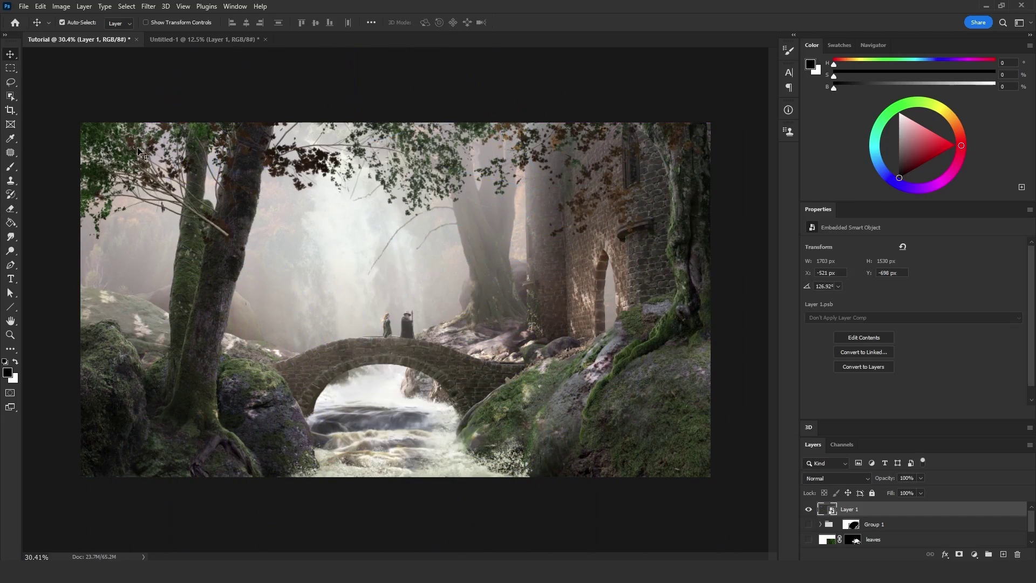
Bend the tree with Puppet Warp pins along its trunk so it branches from the large foreground tree.
left_click(43, 7)
left_click(99, 236)
left_click(226, 233)
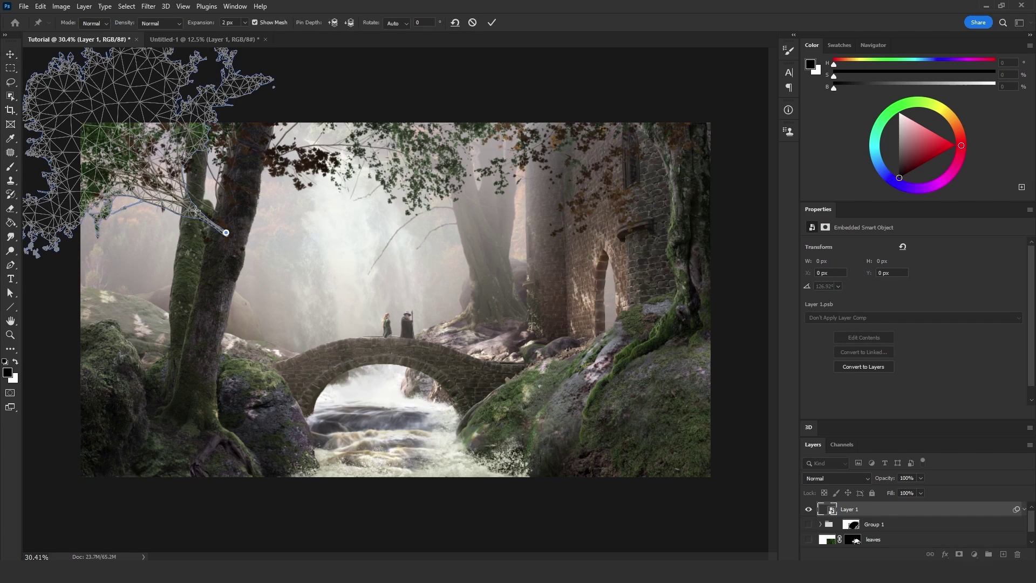
left_click(187, 205)
mouse_move(193, 212)
left_mouse_down()
mouse_move(203, 218)
mouse_move(196, 178)
mouse_move(199, 231)
mouse_move(193, 224)
mouse_move(204, 229)
mouse_move(193, 224)
mouse_move(205, 225)
left_mouse_up()
left_click(197, 226)
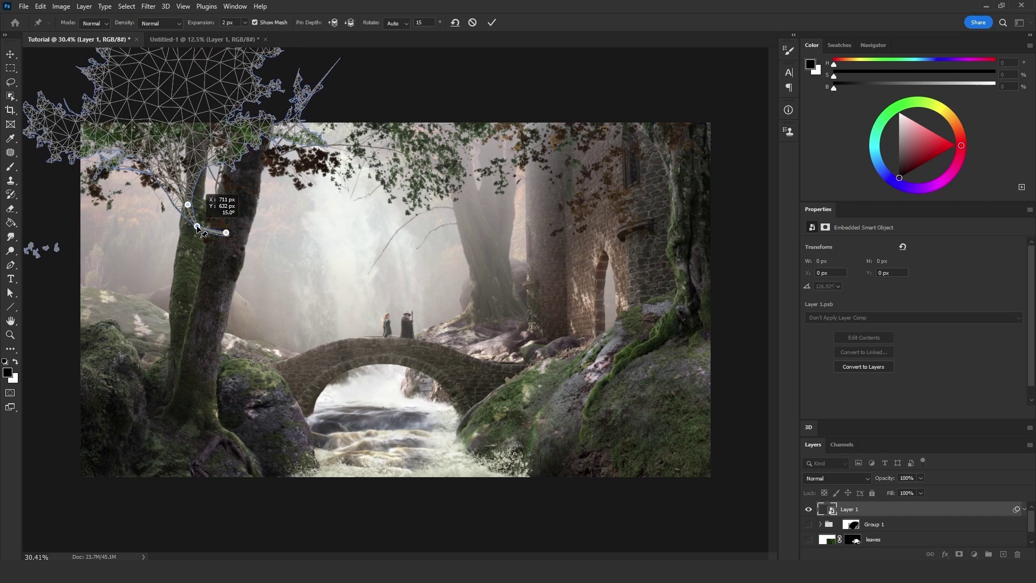
key("v")
left_click(468, 213)
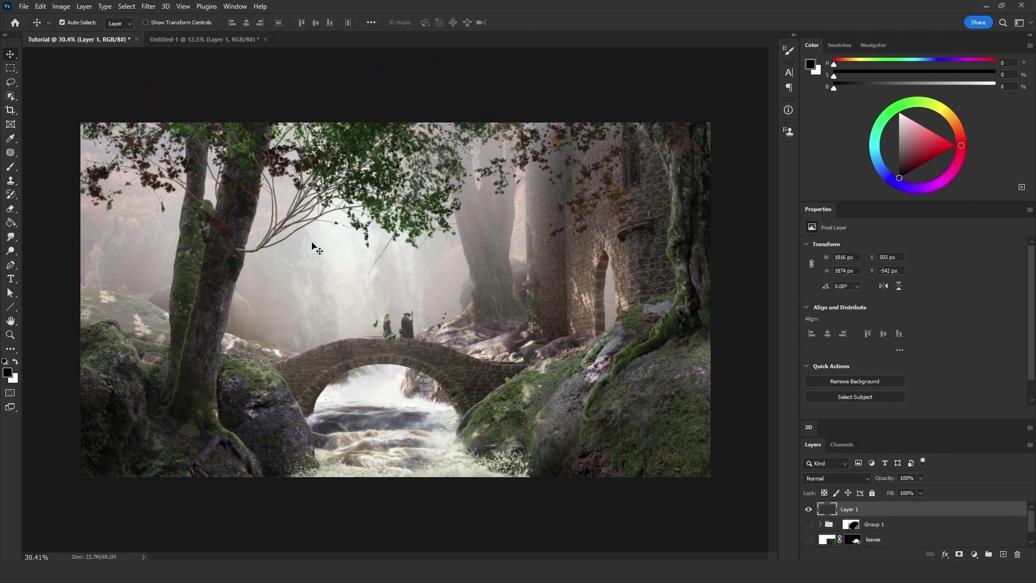
Stamp the visible scene without the tree into a new merged layer above Layer 1.
key("ctrl+shift+alt+e")
key("l")
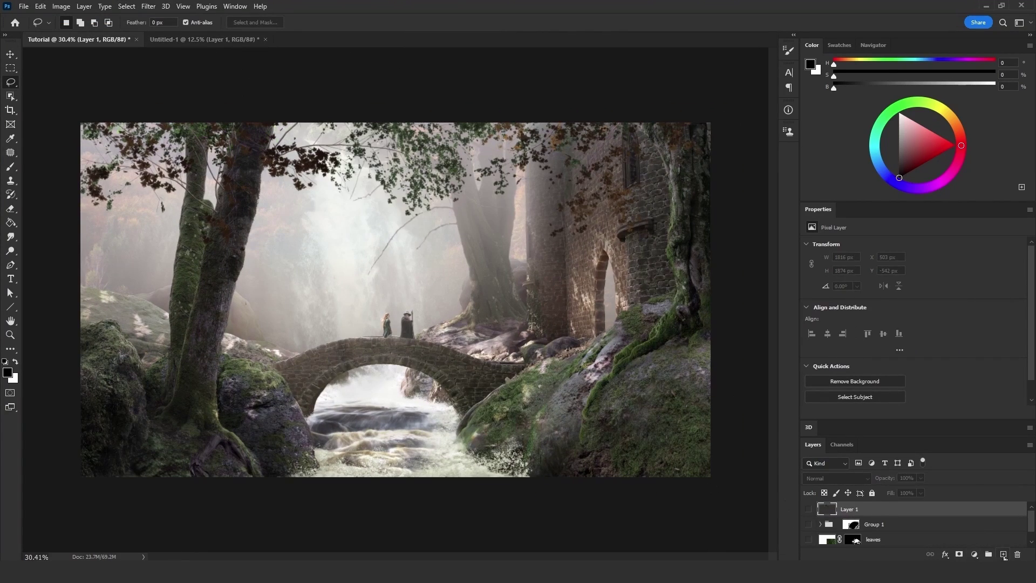
key("ctrl+shift+alt+e")
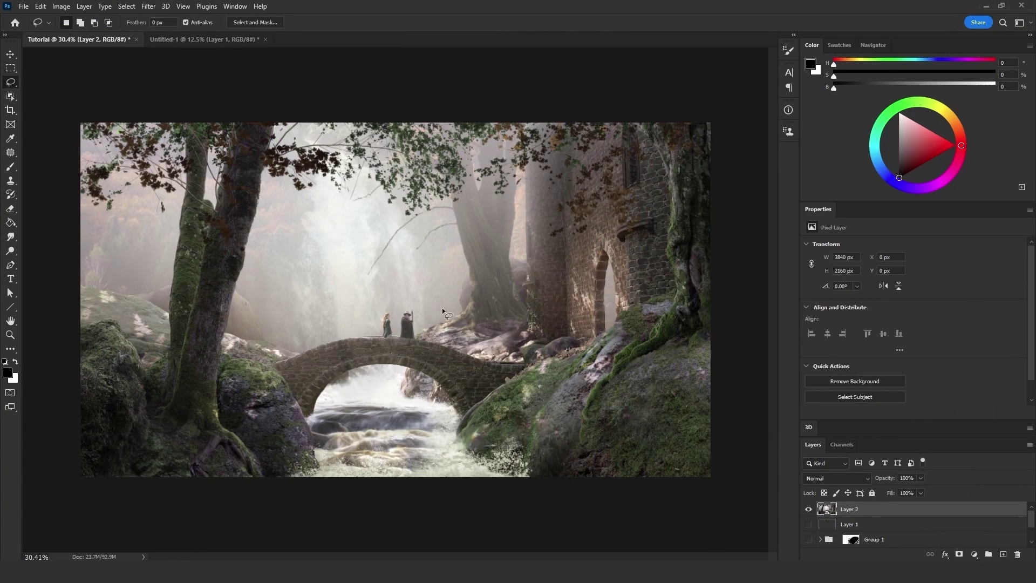
Duplicate the merged layer as Color into a new document named Color match.
left_click(84, 6)
left_click(105, 57)
type("Color")
left_click(632, 274)
left_click(582, 306)
type("Color matc")
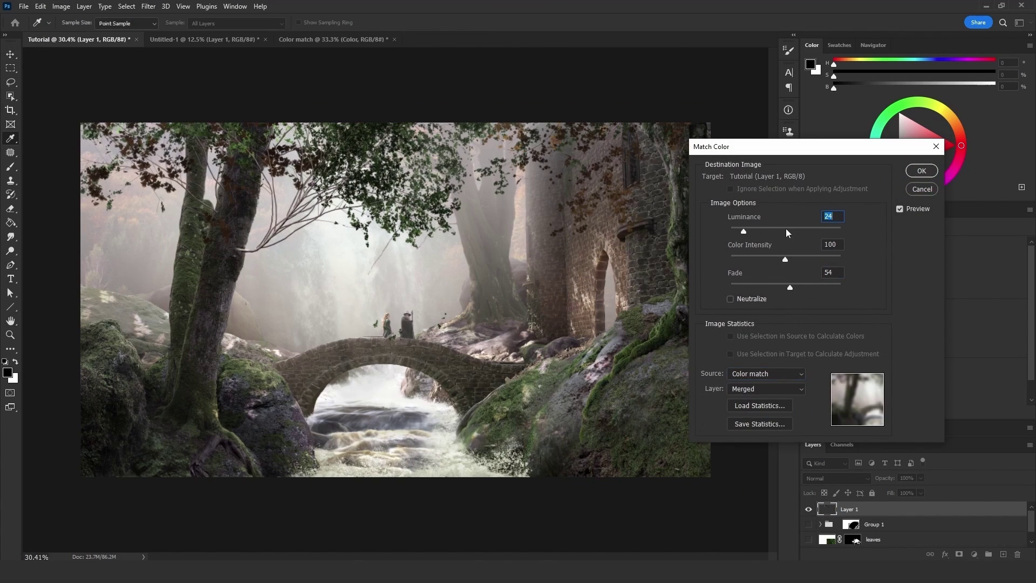
Apply Match Color to the tree from the merged Color match document, with luminance 24, fade 54 and slightly raised color intensity.
left_click_drag(786, 259, 791, 261)
left_click(922, 170)
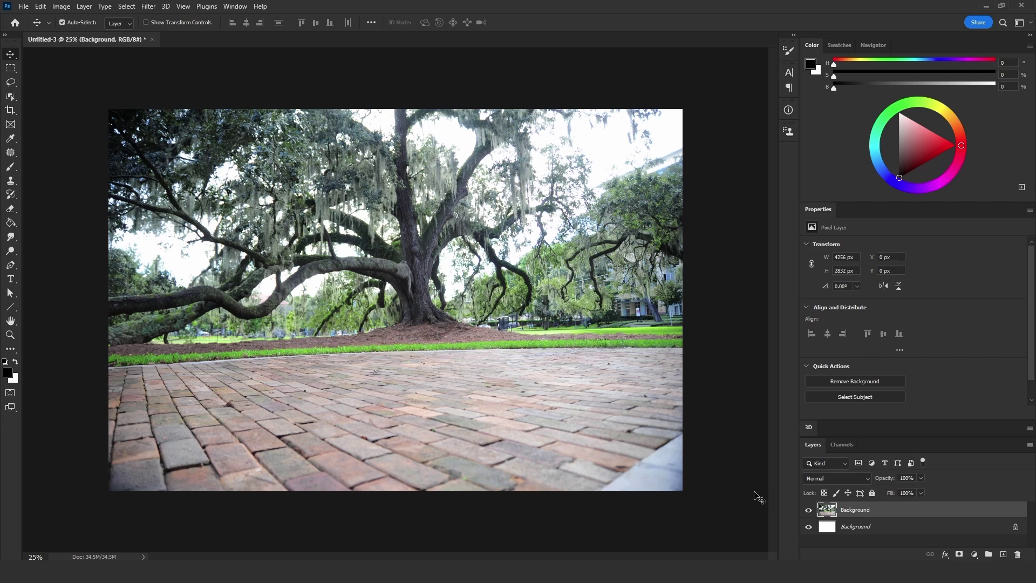
Add a new layer above the photo in the Untitled-3 document and render a tree on it.
key("ctrl+shift+alt+n")
left_click(149, 7)
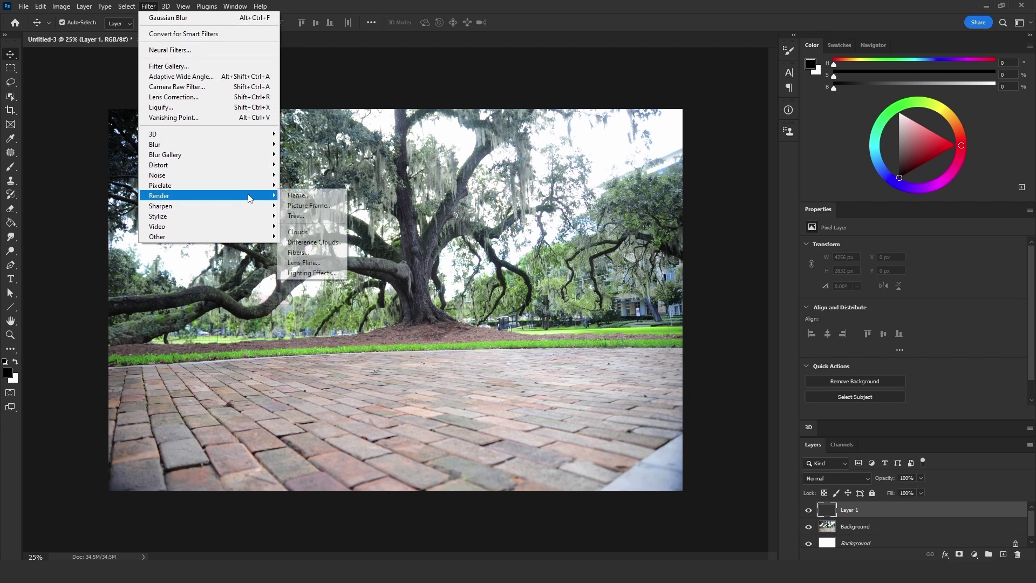
left_click(457, 322)
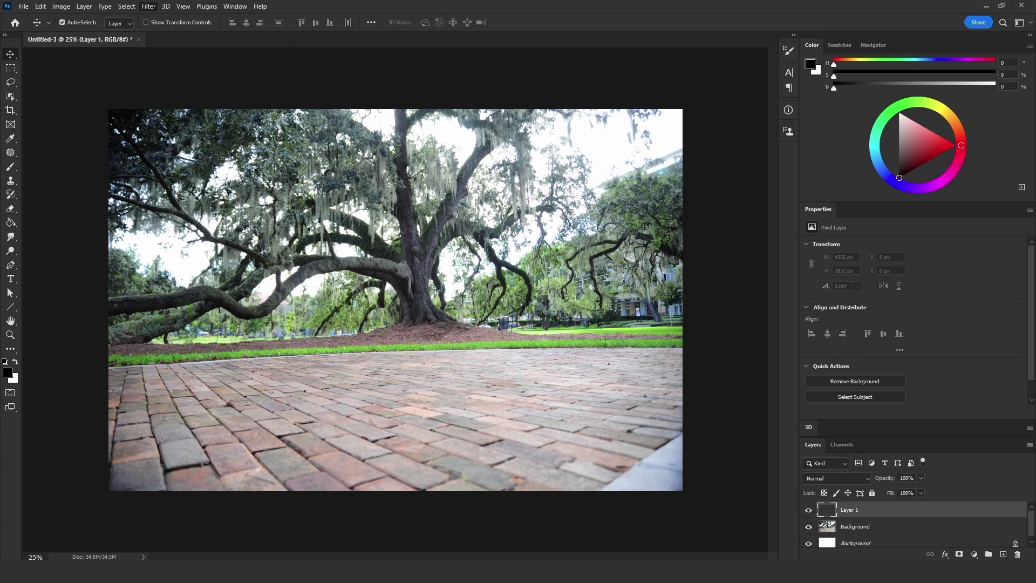
key("Return")
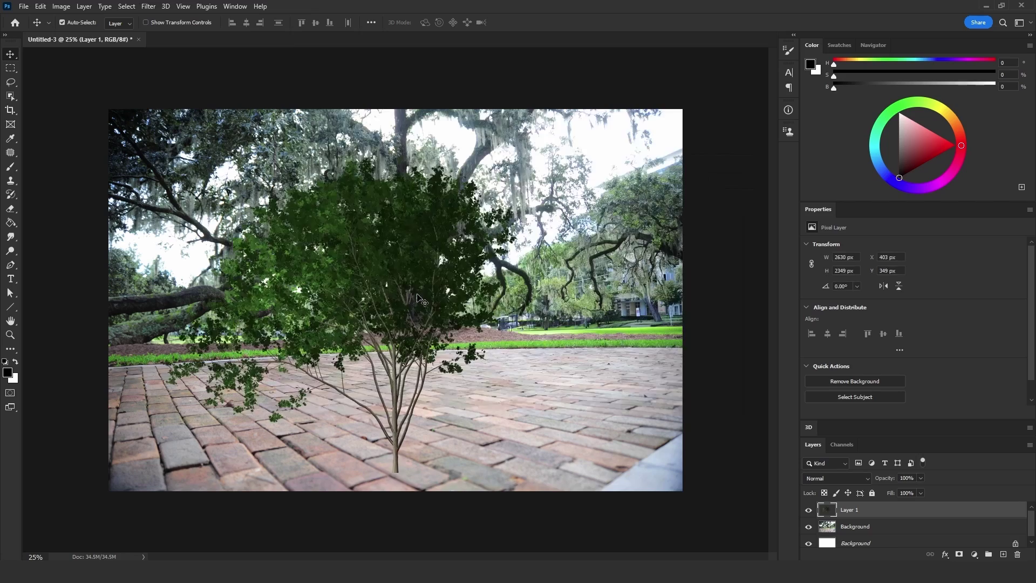
Transform the rendered tree so it lies flattened and stretched across the brick paving.
key("ctrl+t")
left_click_drag(417, 159, 419, 215)
left_click_drag(381, 239, 463, 338)
left_click_drag(515, 418, 759, 551)
key("Return")
Crop the tree layer to the canvas bounds and clear the selection.
key("ctrl+a")
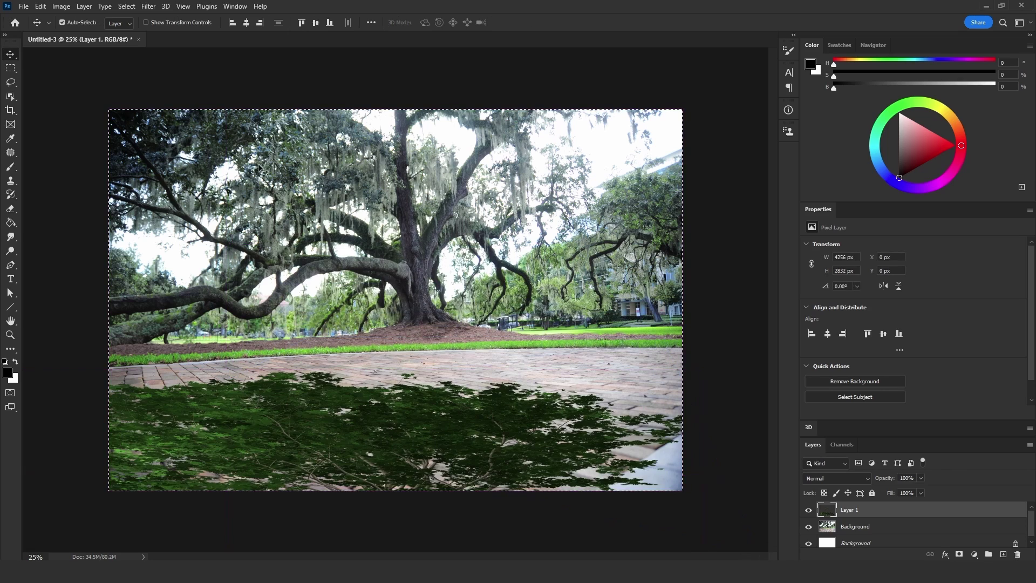
left_click(61, 6)
left_click(67, 117)
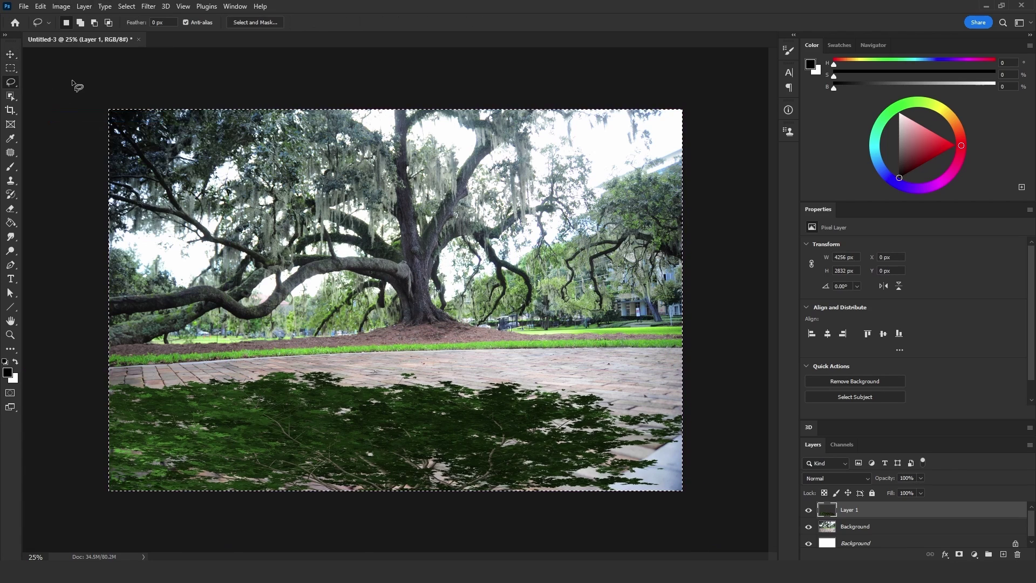
key("ctrl+d")
Add a layer mask based on transparency to the flattened tree layer.
left_click(84, 5)
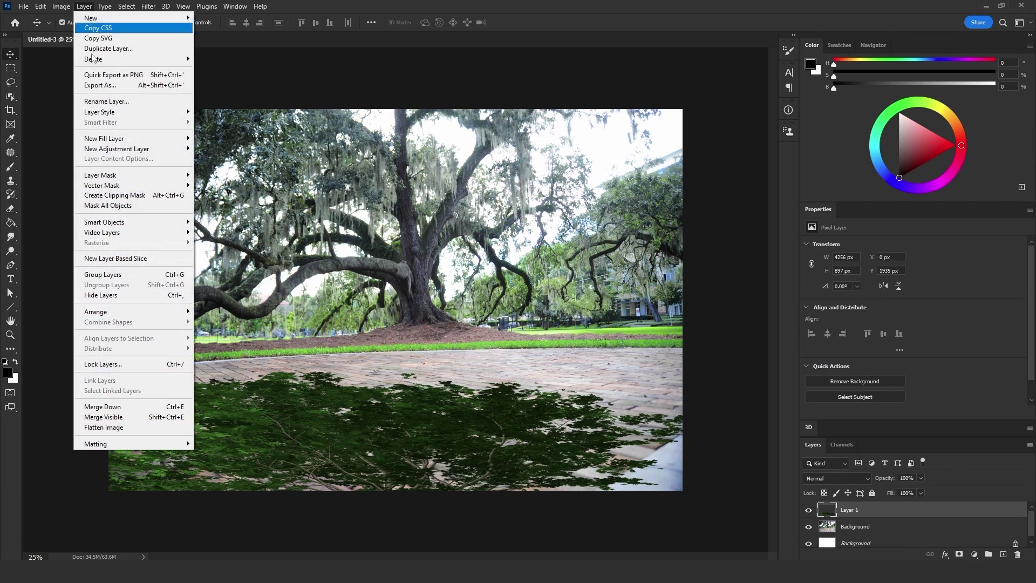
mouse_move(149, 175)
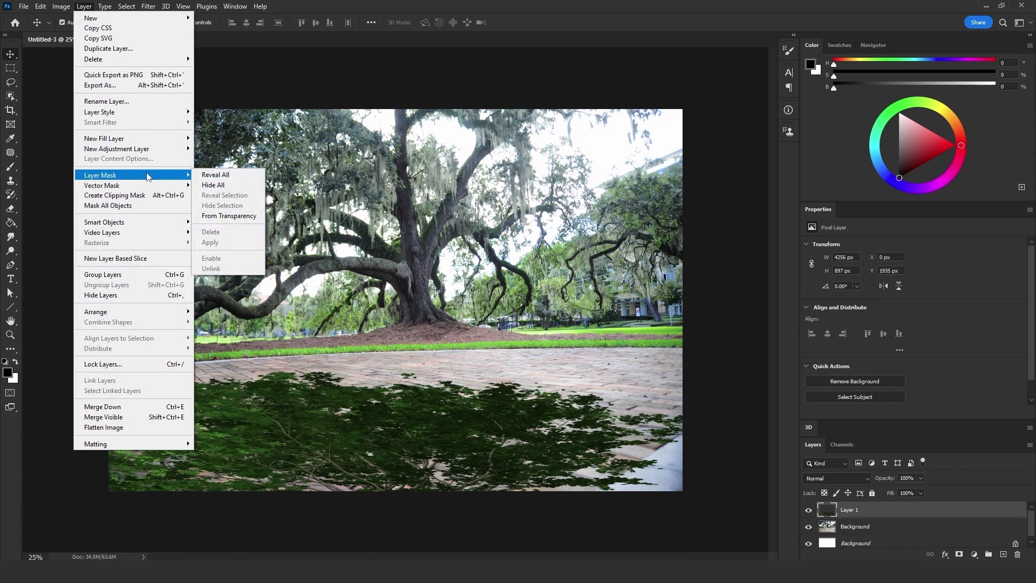
left_click(232, 216)
Add a Curves adjustment above the tree layer and replace its mask with a copy of the tree layer's mask.
left_click(973, 555)
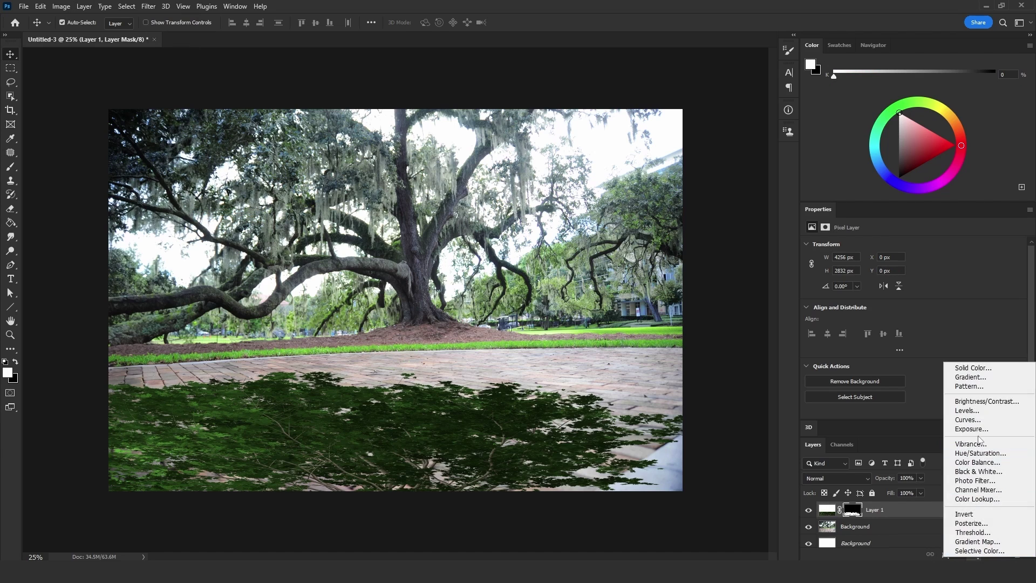
left_click(965, 420)
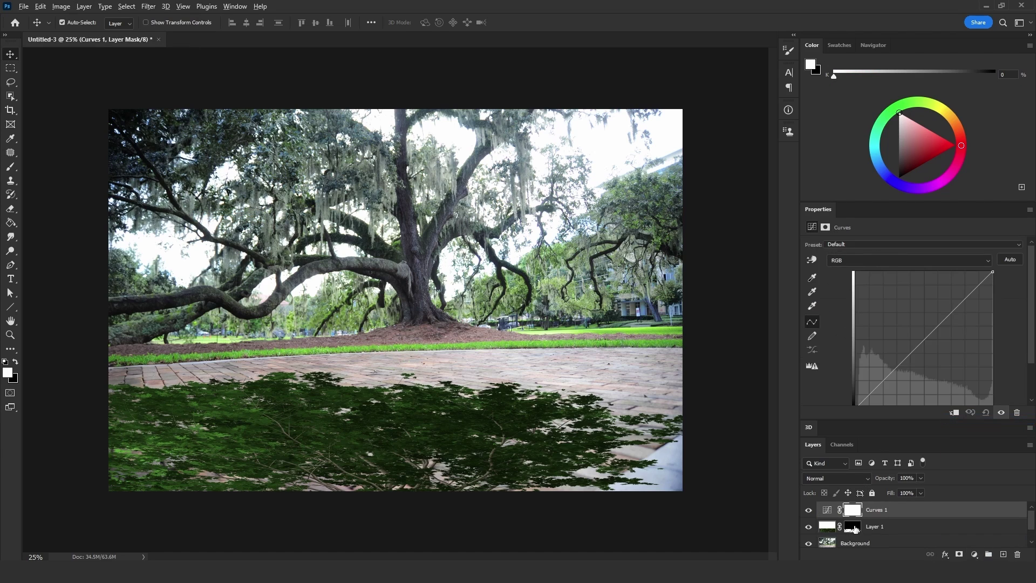
left_click_drag(852, 527, 852, 510)
left_click(460, 214)
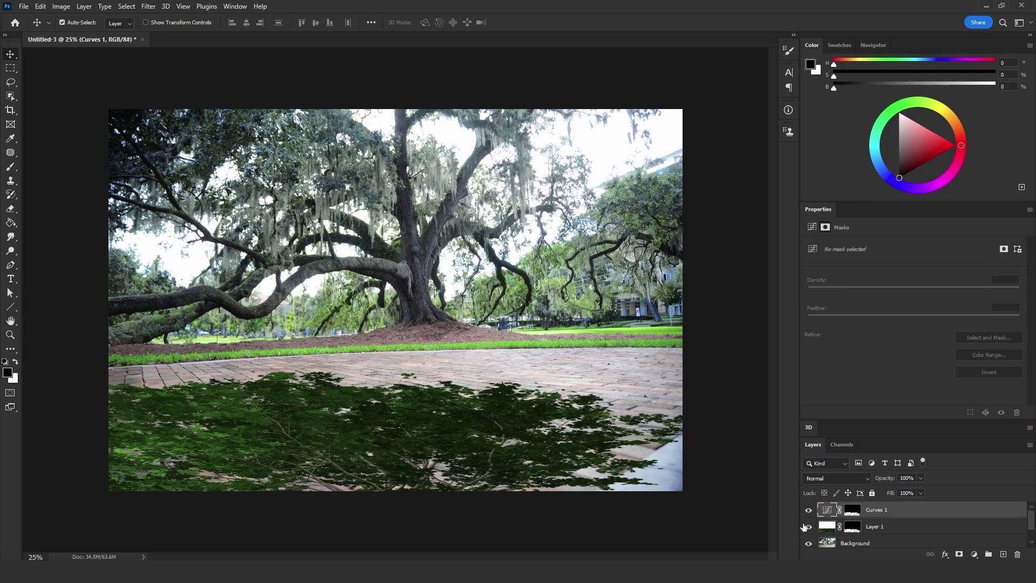
Hide the tree layer and darken the masked Curves, lowering the white output to 119 and moving the black point inward.
left_click(808, 526)
left_click(869, 511)
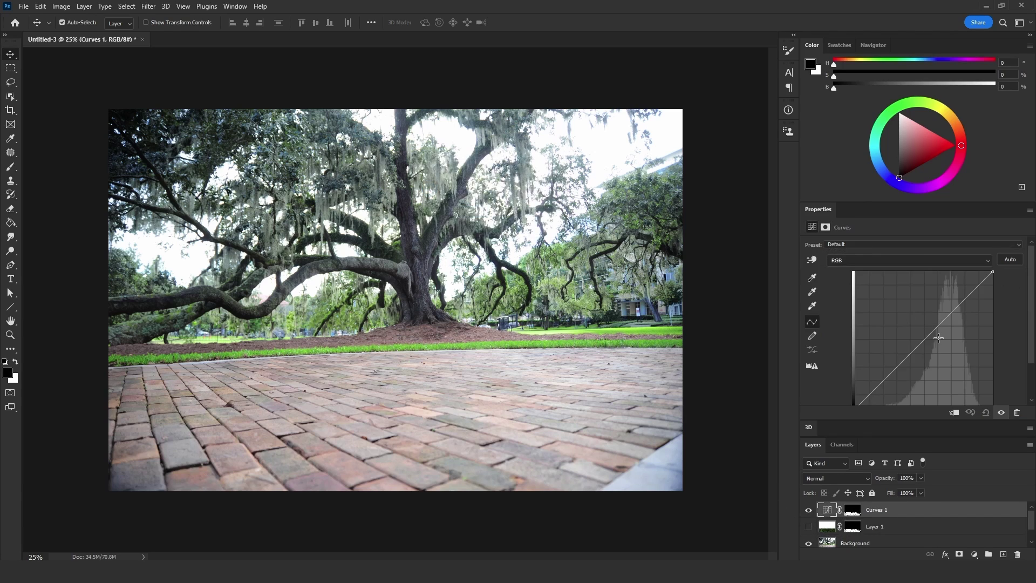
left_click_drag(992, 274, 992, 315)
scroll(911, 355, "down", 2)
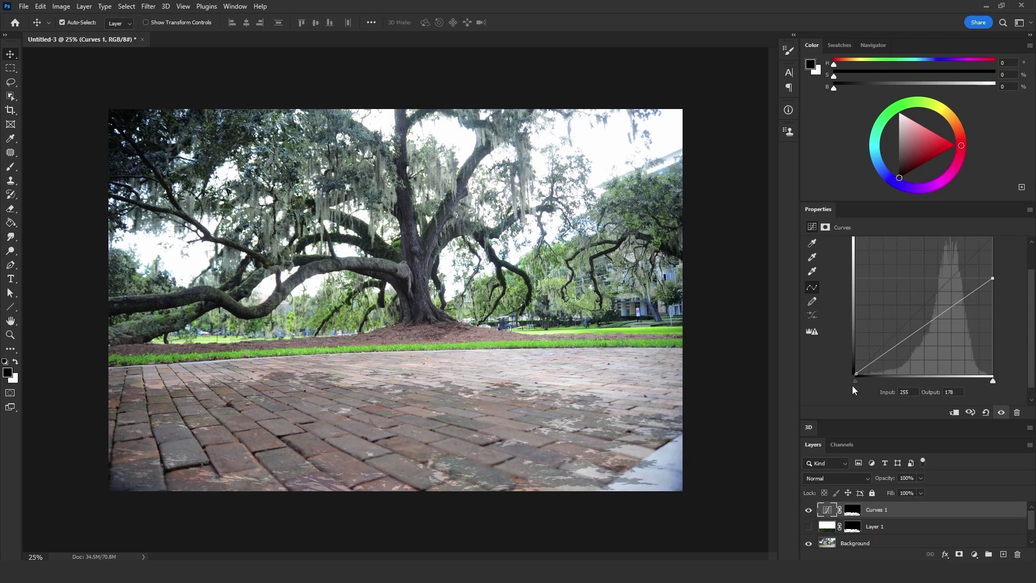
left_click_drag(856, 382, 901, 382)
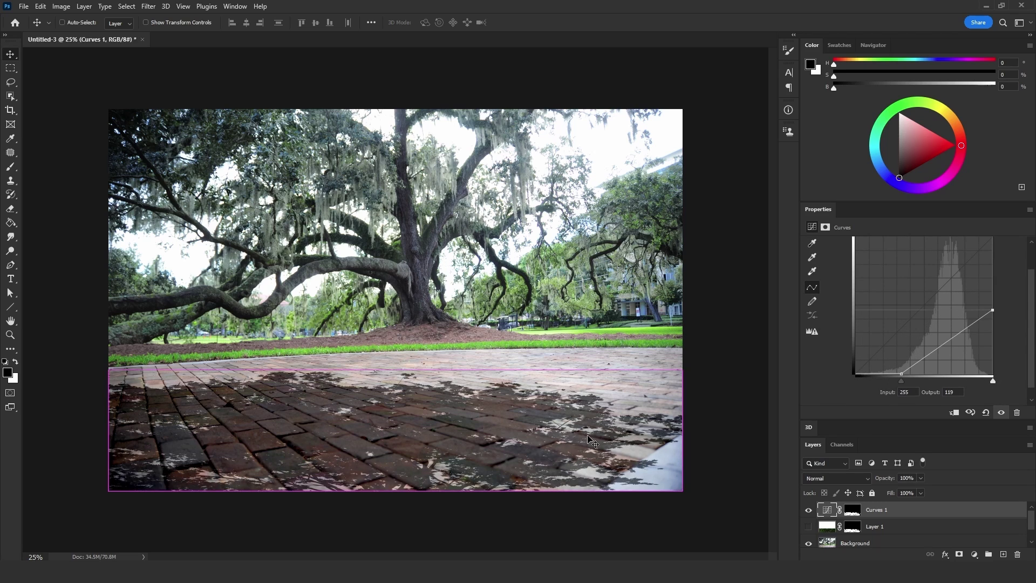
Duplicate the Curves layer, reset the copy's curve and raise its Red channel to warm the shadow.
key("ctrl+j")
key("x")
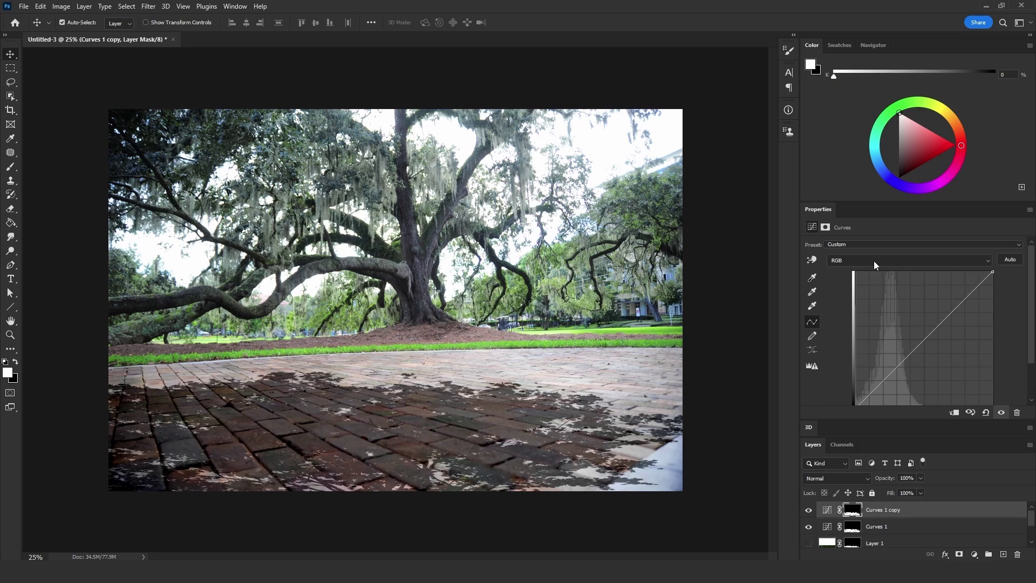
left_click(873, 261)
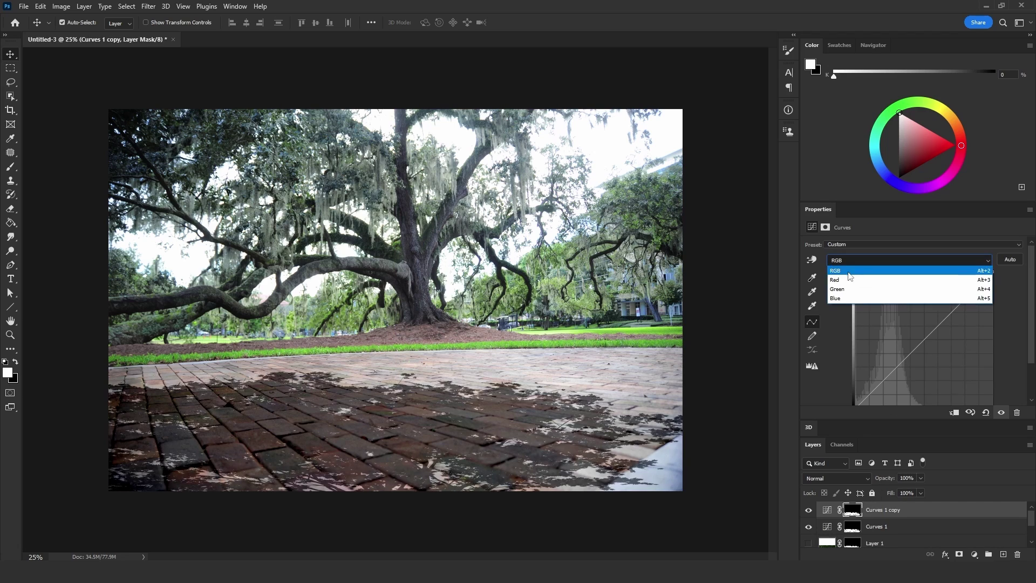
left_click(963, 272)
left_click(978, 282)
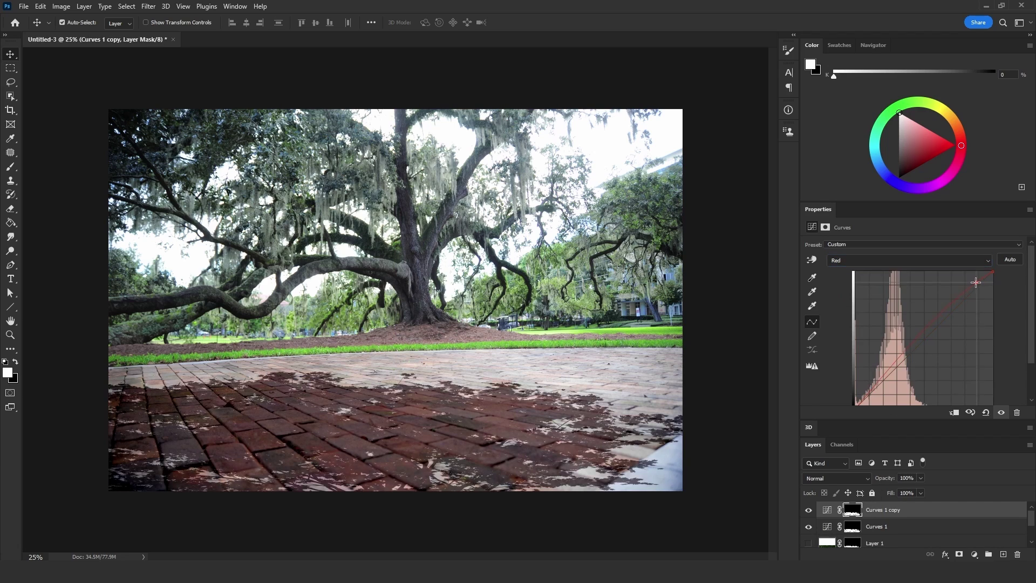
Feather the layer mask of the duplicated Curves layer by 5 px.
key("l")
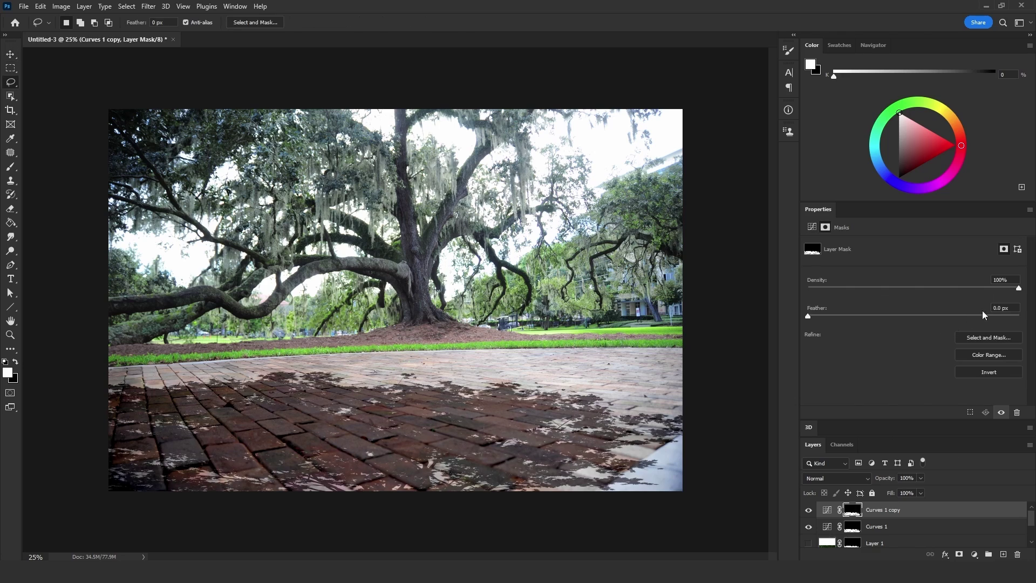
left_click(1007, 308)
type("5")
left_click(846, 528)
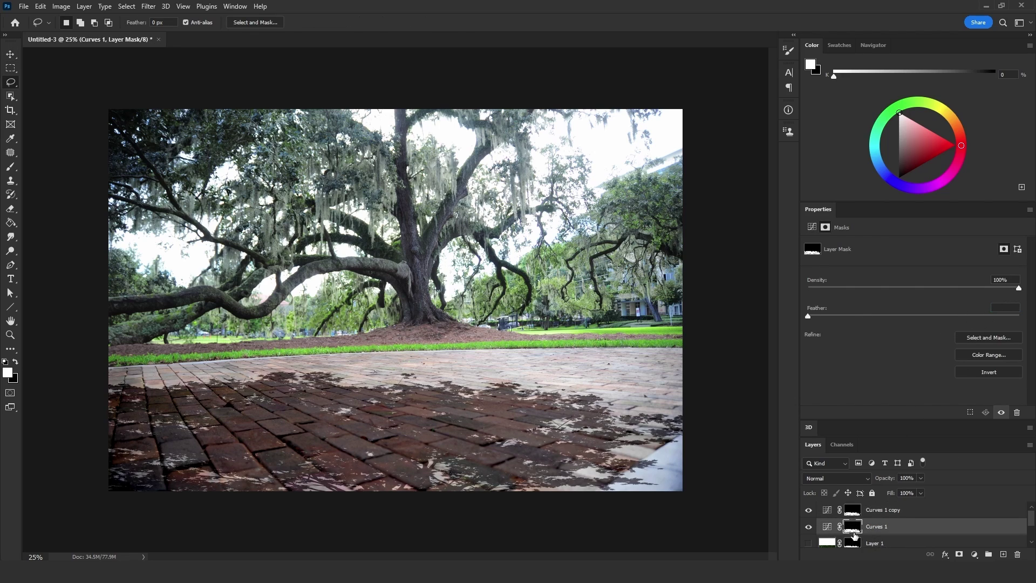
left_click(879, 527)
Load the Curves copy's mask as a selection, clear that area from the mask and deselect, limiting the warm tint to the shadow edges.
left_click(882, 510)
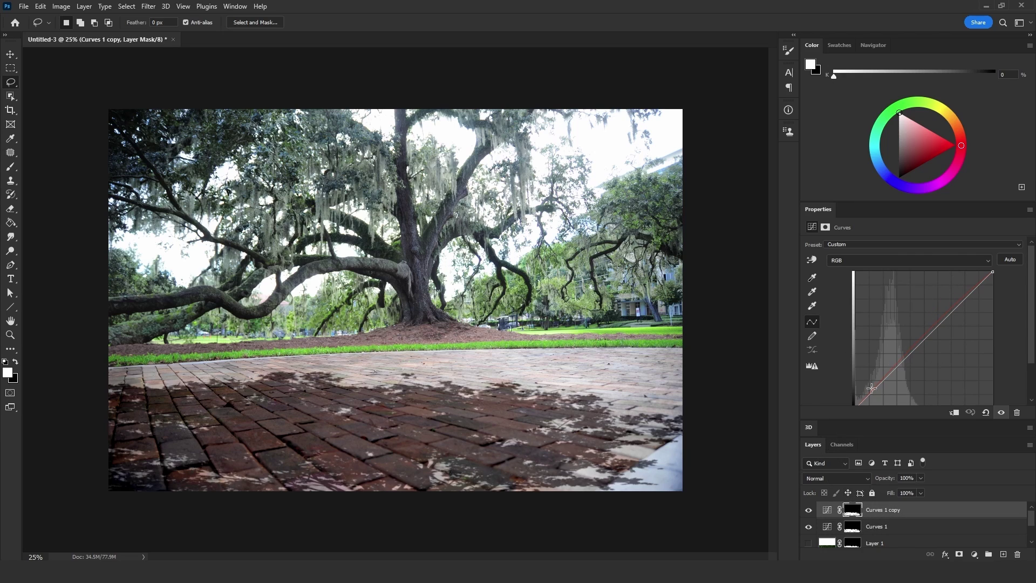
left_click(852, 509, "ctrl")
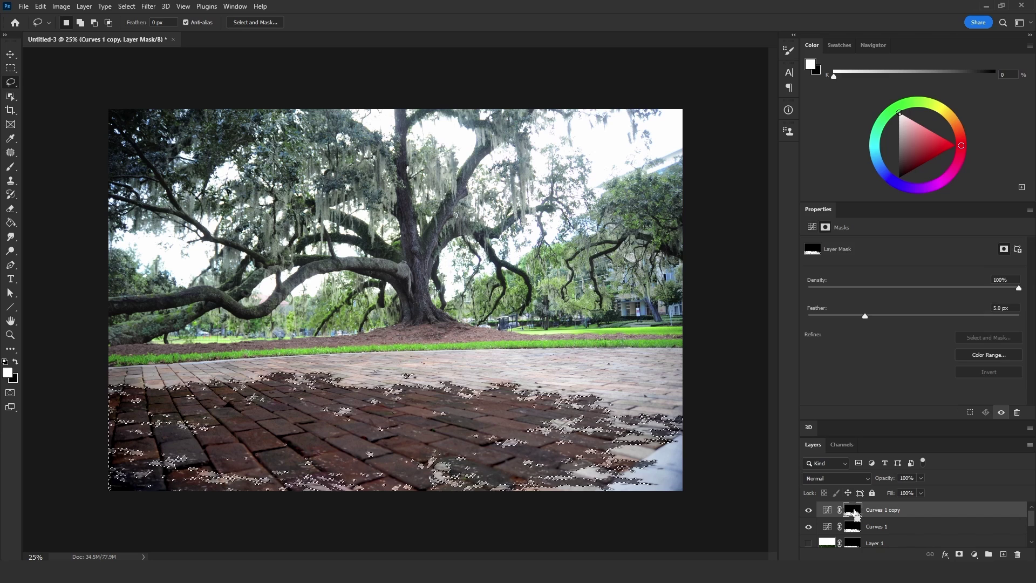
key("Delete")
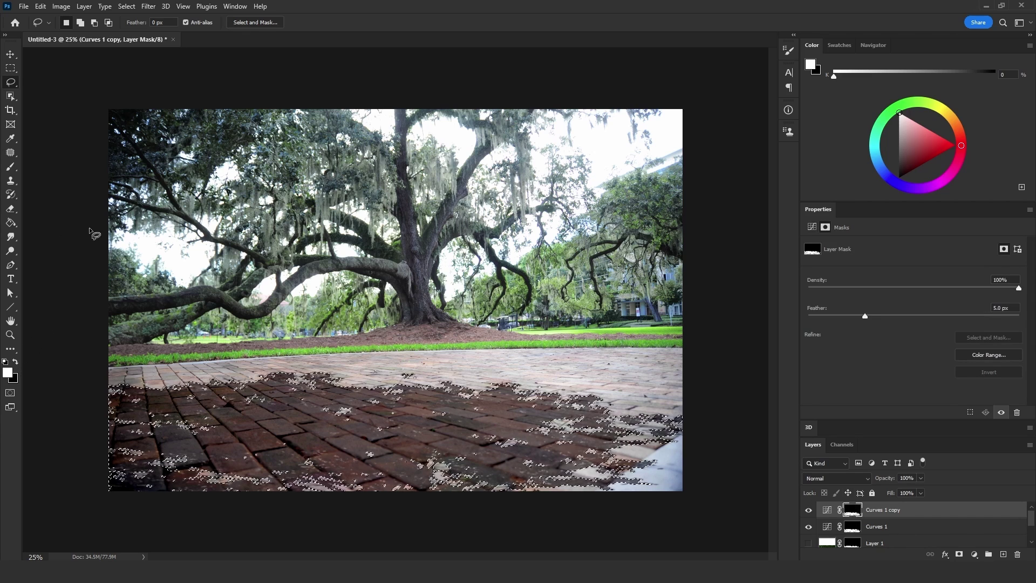
key("ctrl+d")
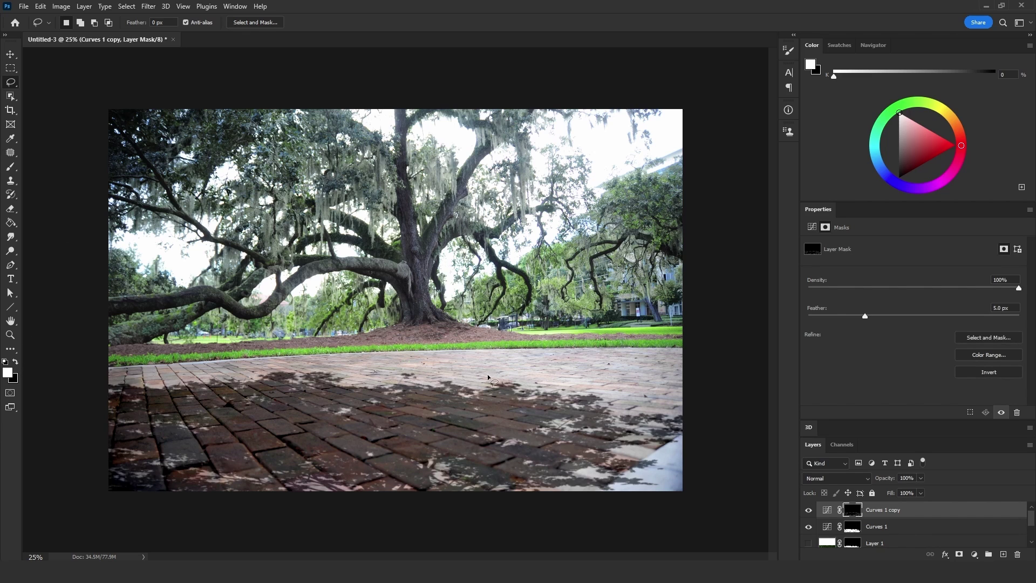
Add a Color Lookup adjustment above the original Curves shadow layer and clip it to that layer.
scroll(459, 381, "up", 5)
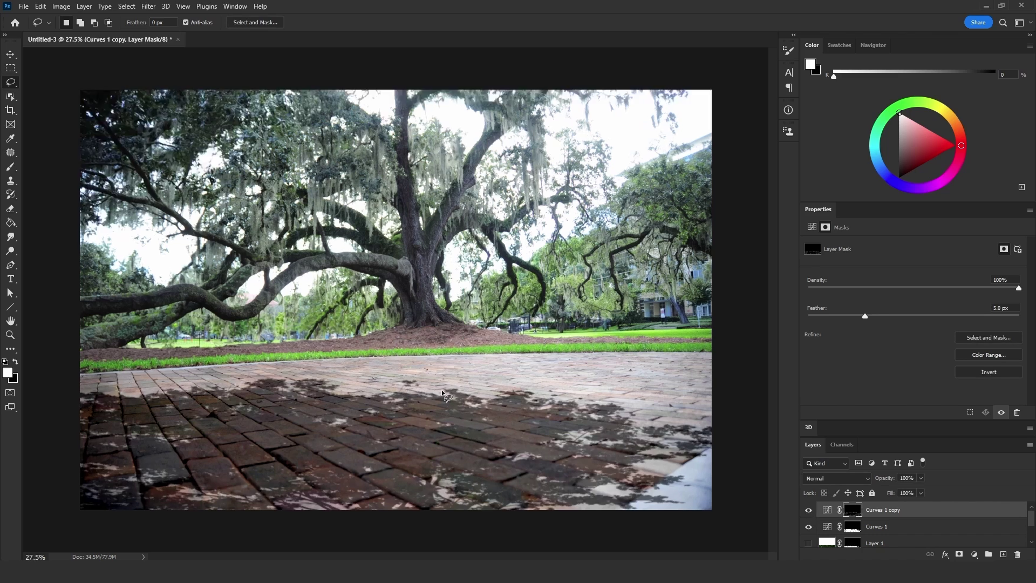
left_click(875, 526)
key("ctrl+0")
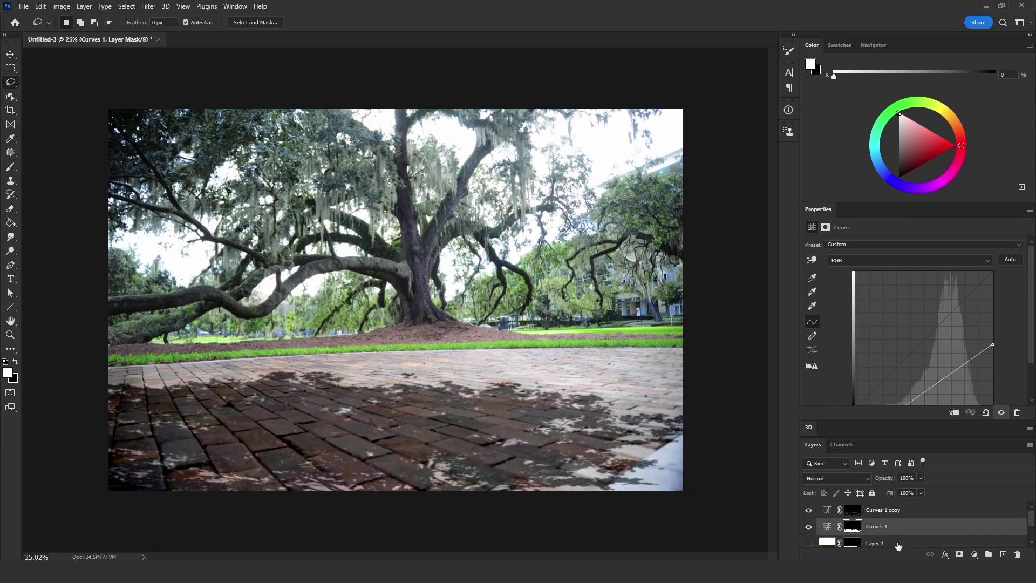
left_click(974, 554)
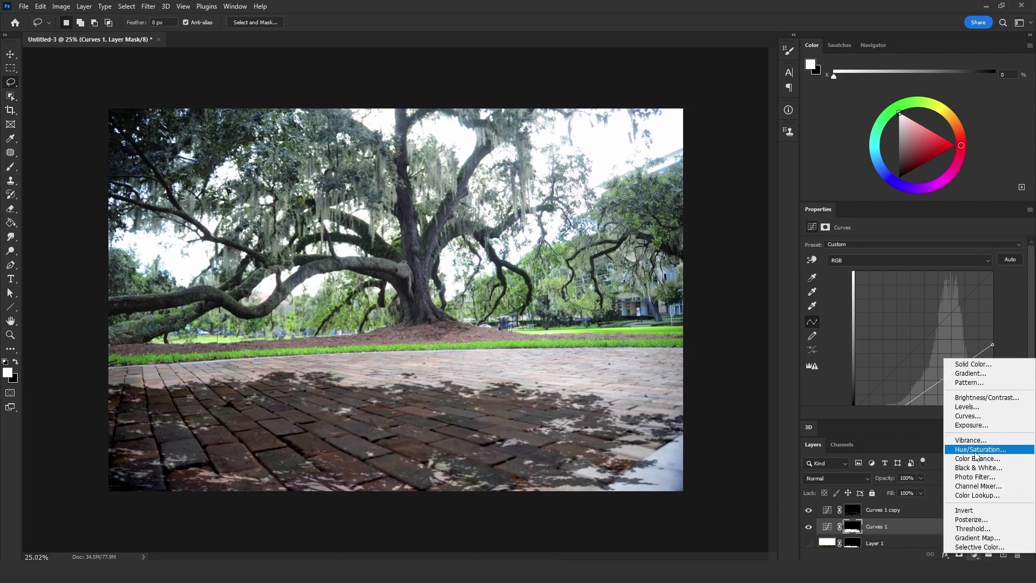
left_click(977, 496)
left_click(904, 535, "alt")
Load the Crisp_Winter look into the Color Lookup layer and set it to Color blend mode at 30% opacity.
left_click(878, 246)
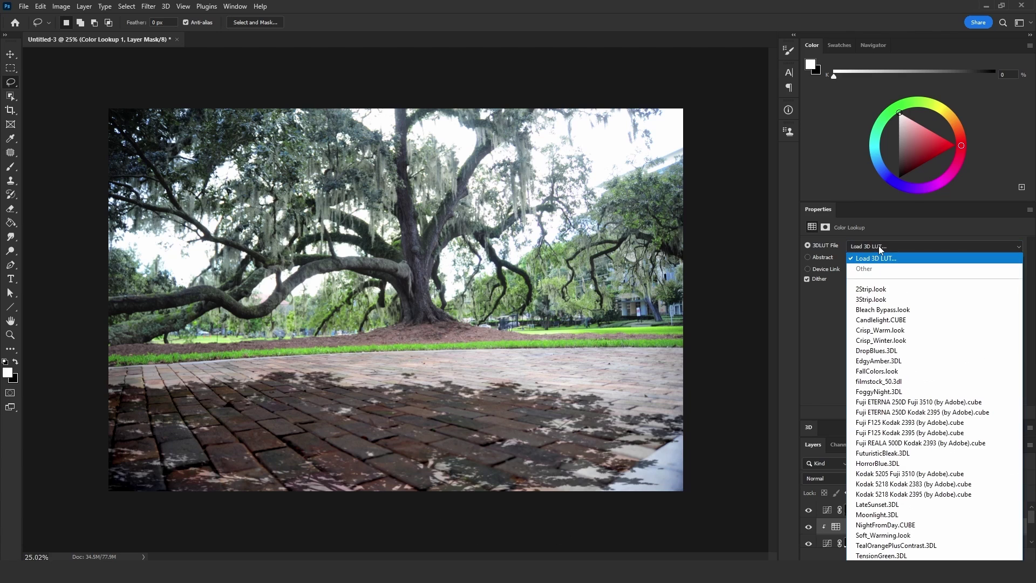
left_click(881, 340)
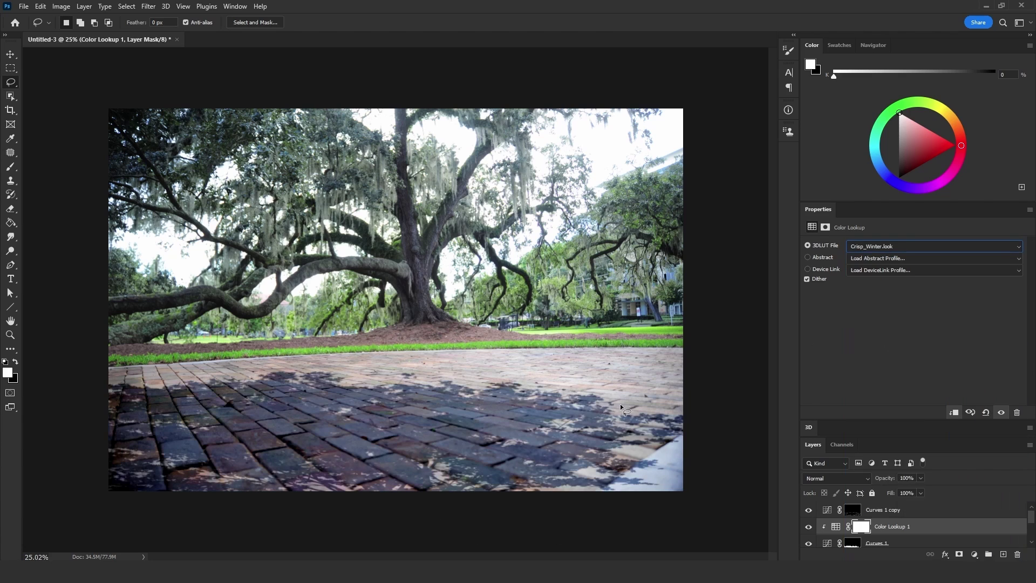
left_click(833, 482)
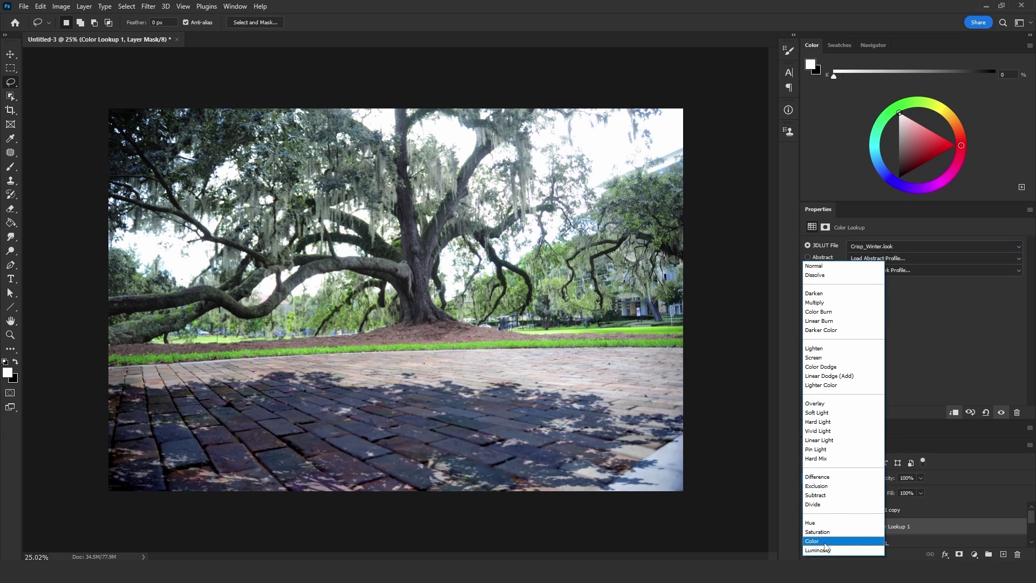
left_click(887, 537)
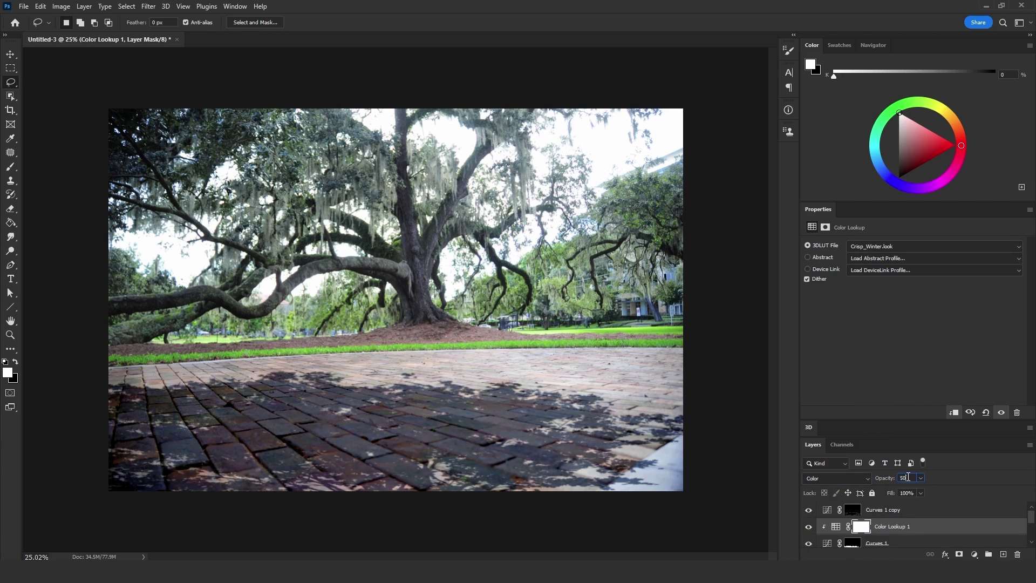
Split the underlying layer's white Blend If slider on the original Curves layer to 179 / 255.
double_click(911, 542)
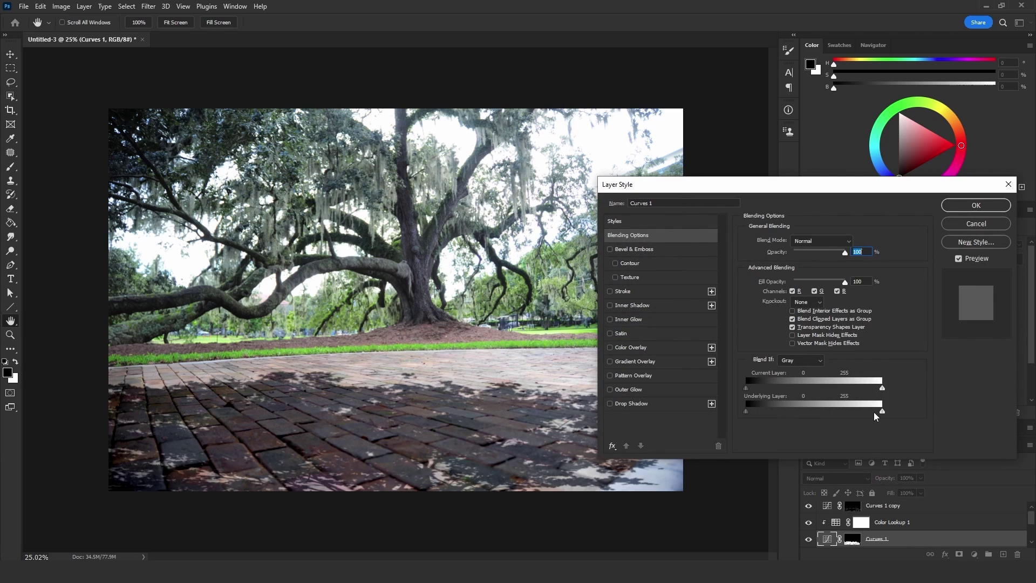
left_click_drag(882, 411, 843, 411, "alt")
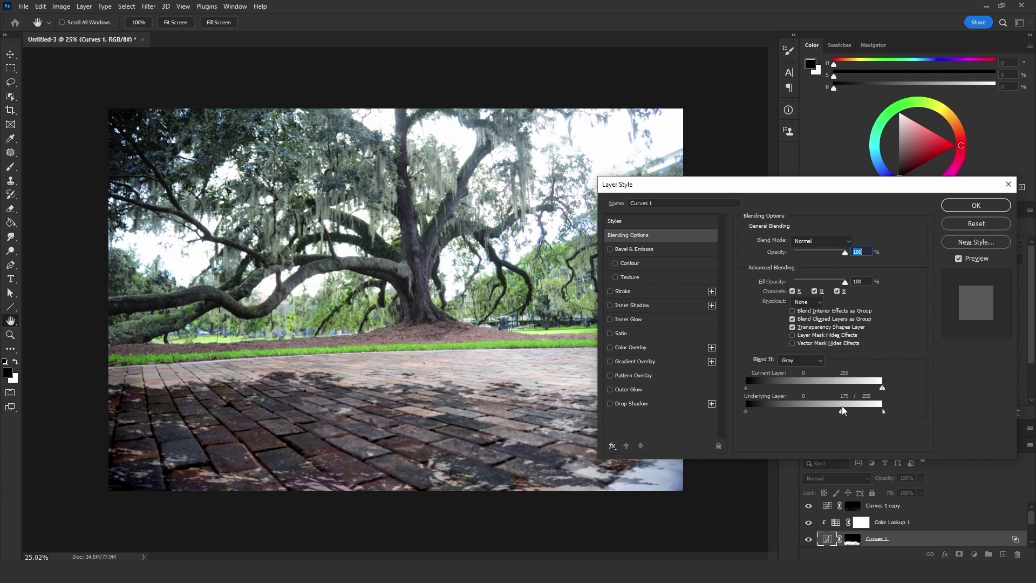
left_click(976, 205)
key("l")
key("ctrl+minus")
key("ctrl+minus")
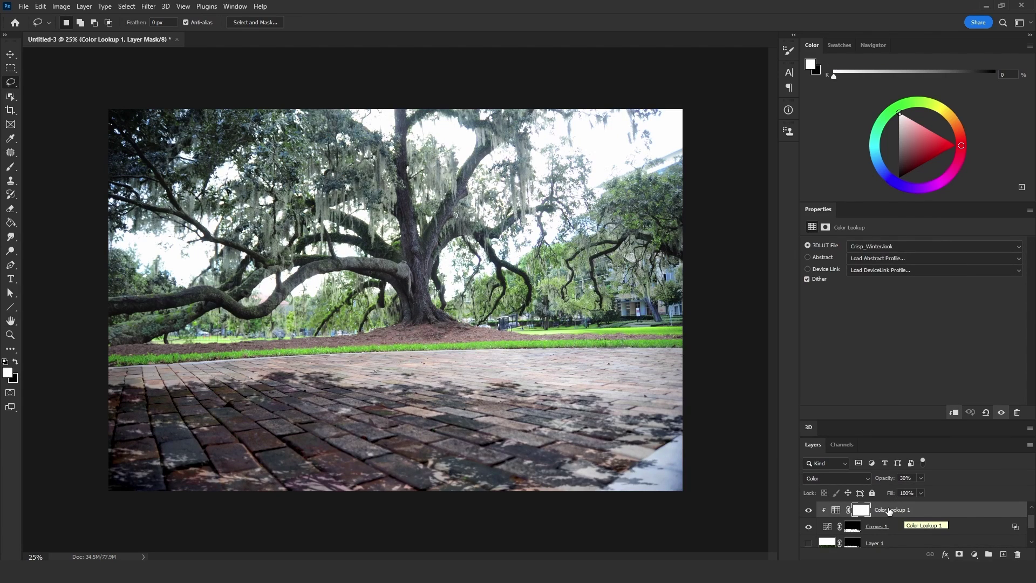
Add a Hue/Saturation adjustment above the Color Lookup, replace its mask with the Curves shadow mask and raise Lightness to +10.
left_click(974, 554)
left_click(981, 452)
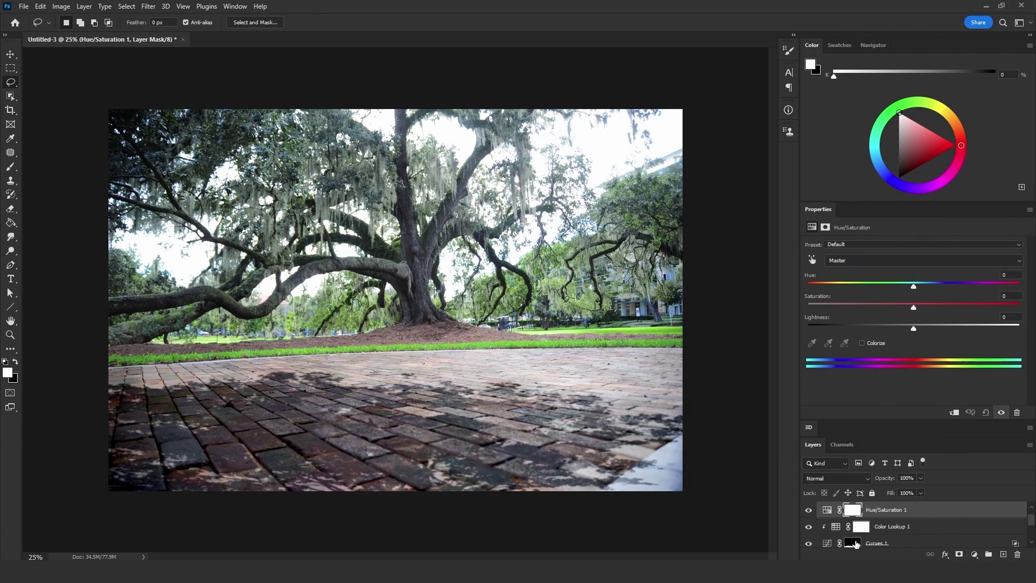
left_click_drag(861, 526, 852, 509)
key("Return")
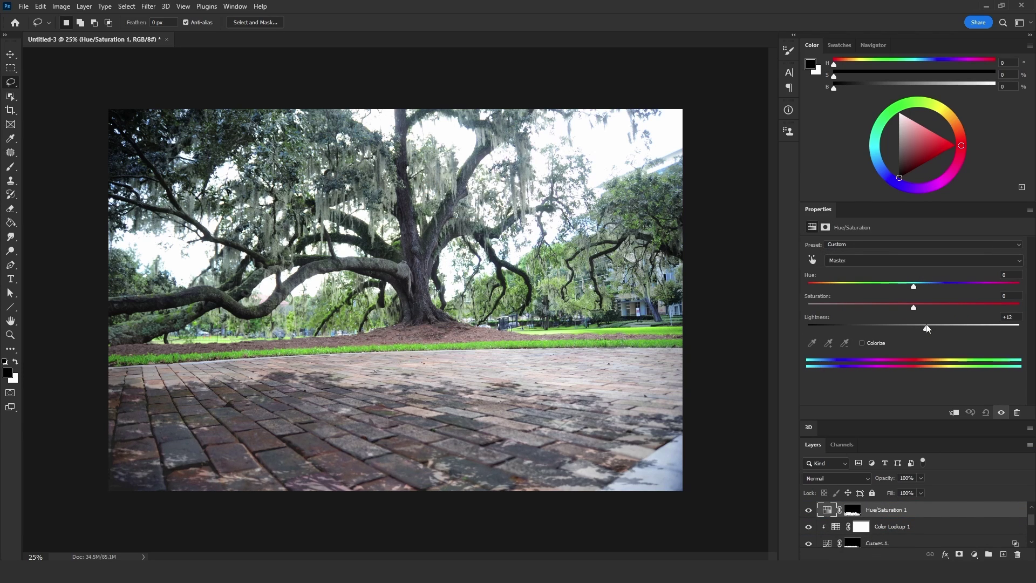
scroll(391, 335, "down", 2)
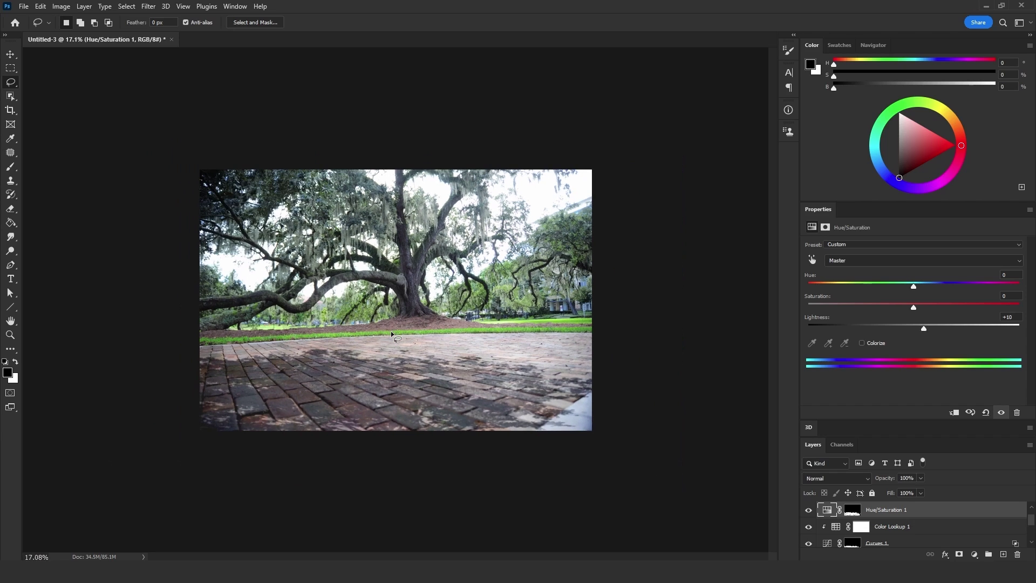
scroll(391, 334, "up", 1)
scroll(375, 381, "up", 1)
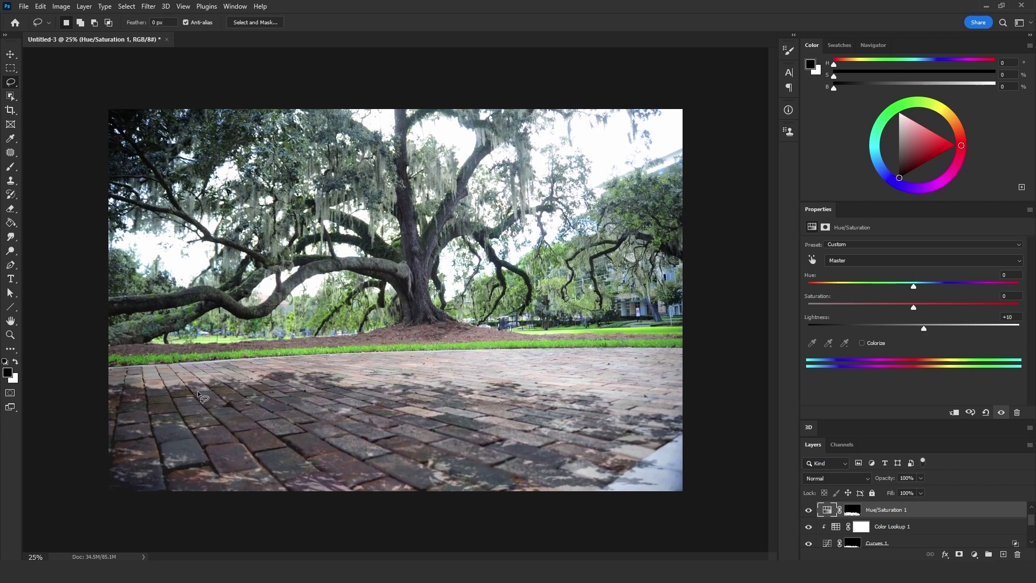
left_click(10, 335)
scroll(410, 334, "down", 3)
scroll(410, 334, "up", 2)
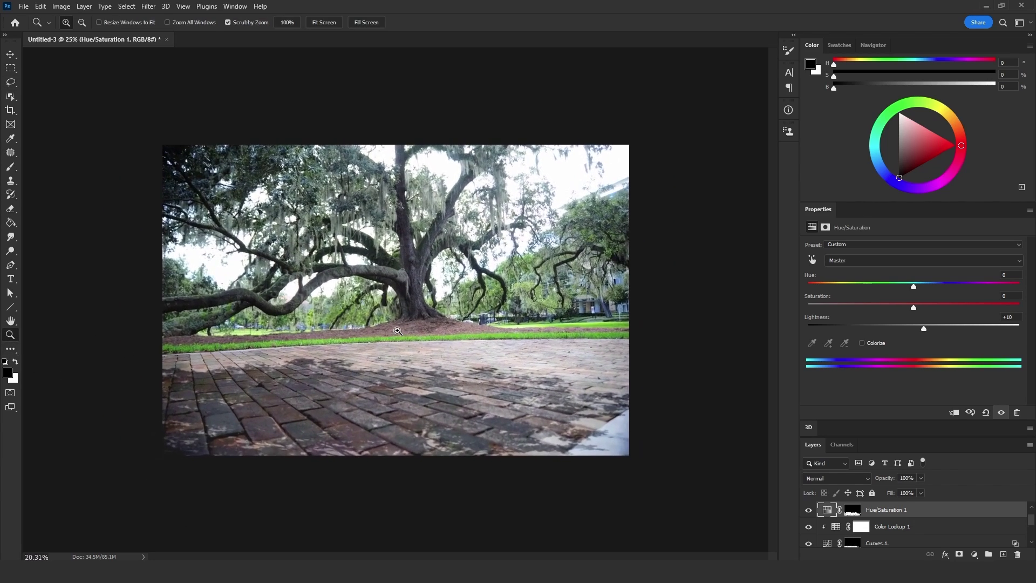